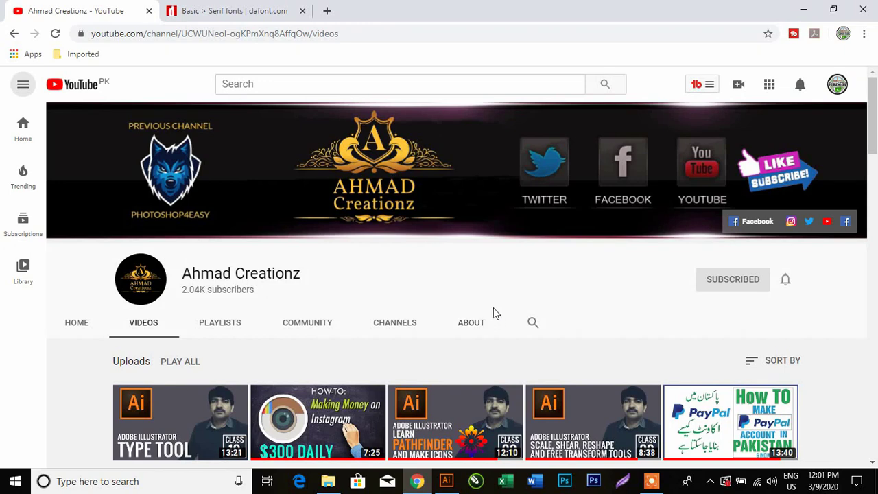
Set the channel's notification bell to All for new uploads
scroll(494, 309, down, 1)
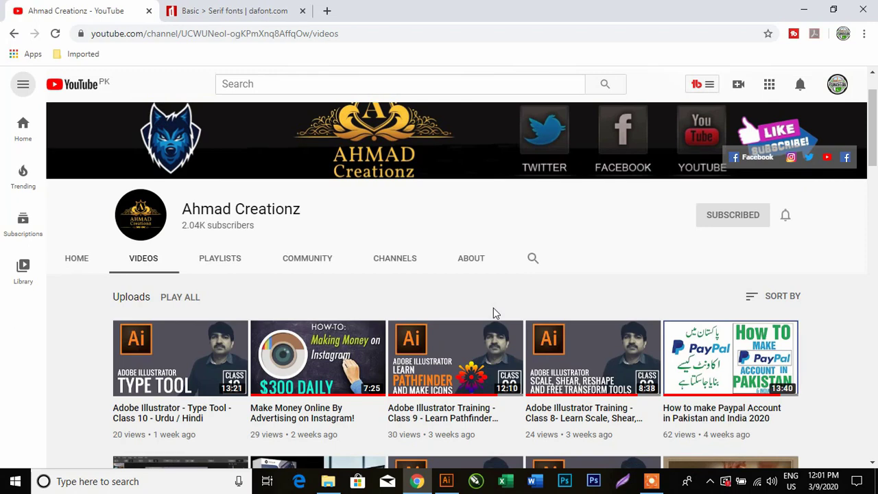
scroll(496, 312, down, 1)
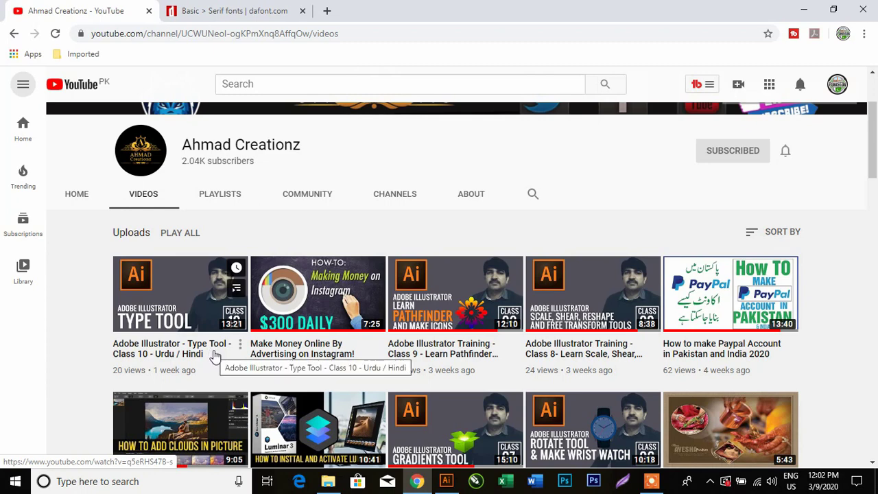
scroll(216, 353, up, 2)
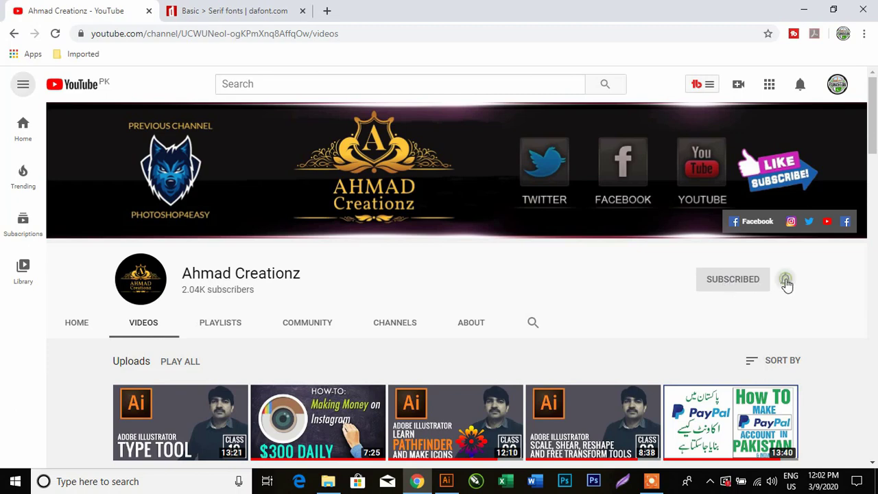
click(786, 284)
click(729, 312)
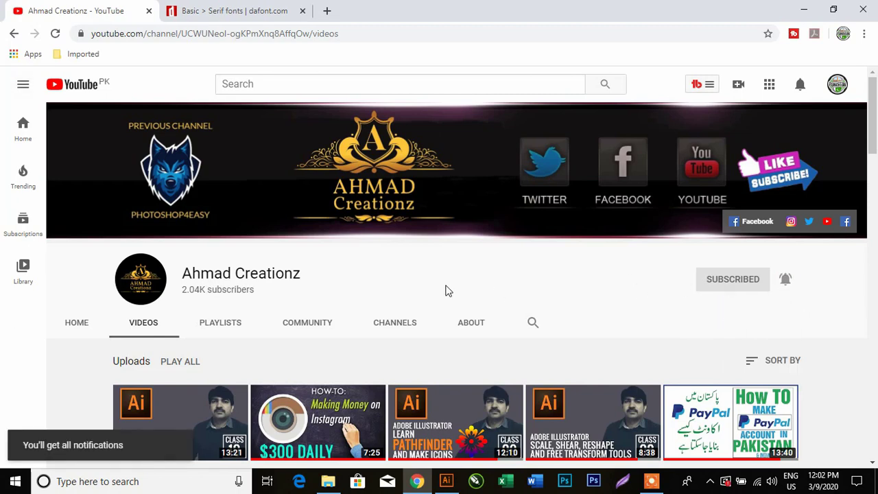
Scroll down through the channel's uploads and back up to the banner
scroll(366, 296, down, 1)
scroll(370, 295, down, 3)
scroll(374, 294, down, 4)
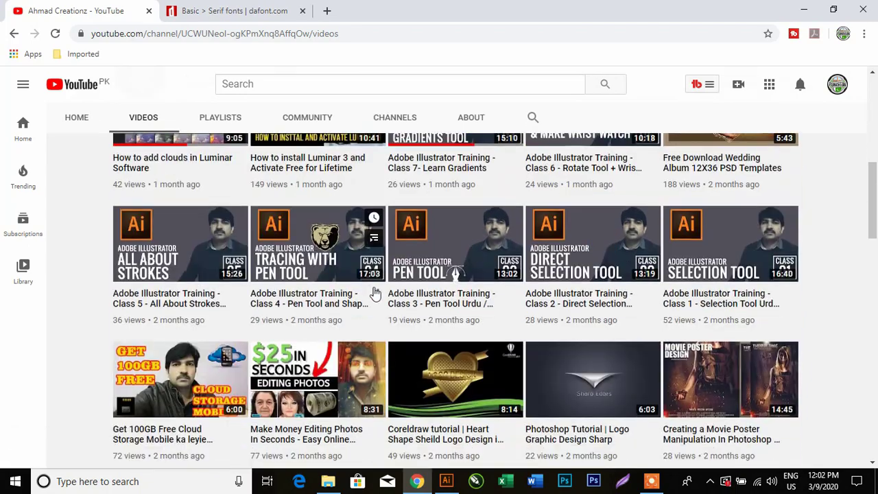
scroll(376, 294, down, 4)
scroll(376, 293, down, 3)
scroll(376, 294, down, 2)
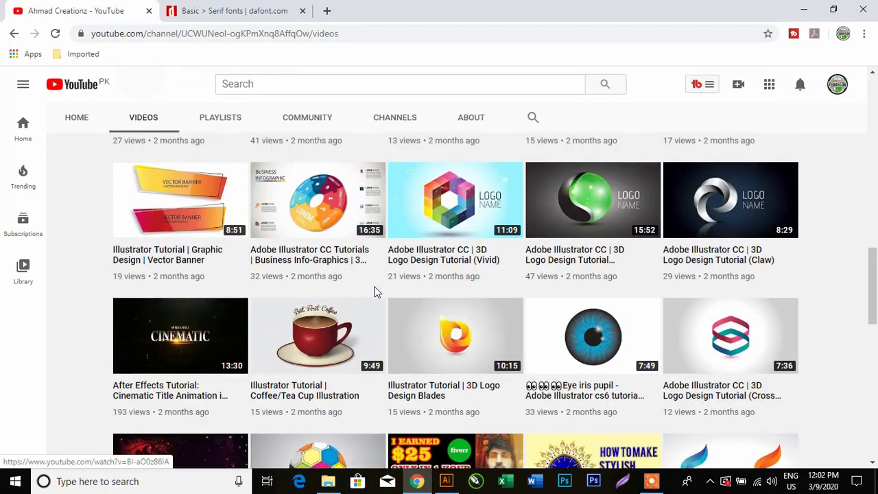
scroll(376, 294, down, 3)
scroll(376, 293, down, 2)
scroll(376, 293, down, 2)
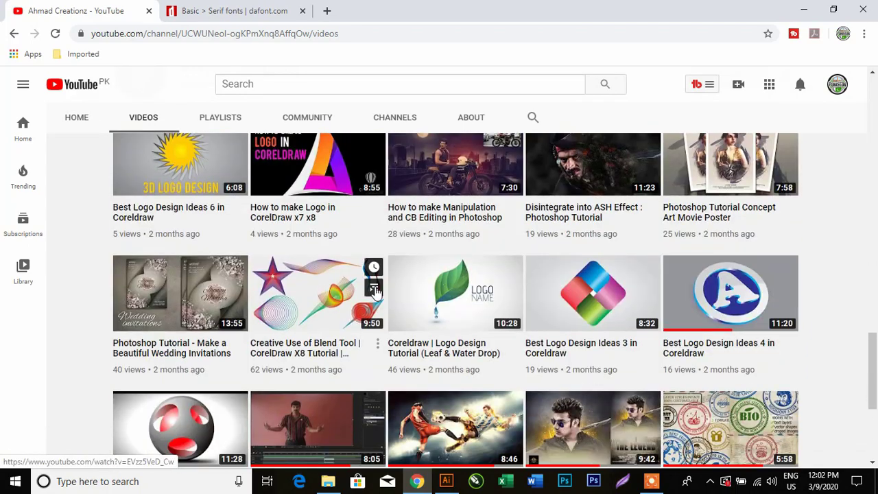
scroll(376, 291, down, 3)
scroll(376, 293, down, 2)
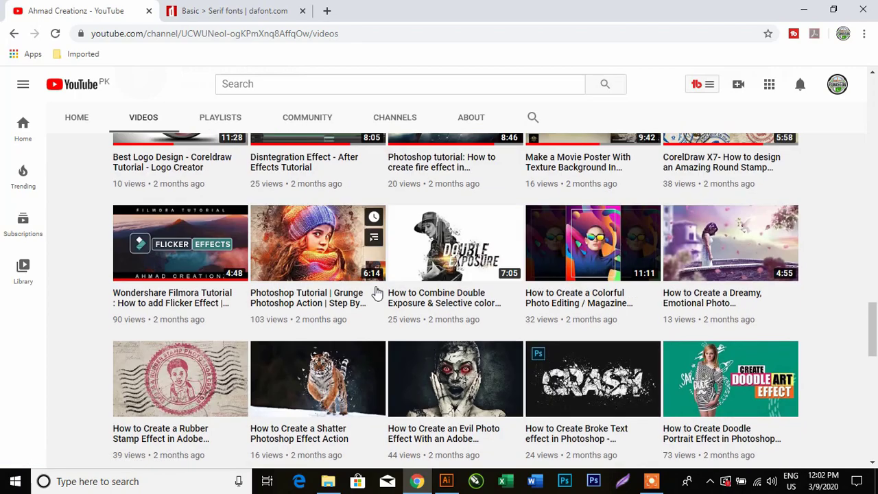
scroll(376, 294, down, 2)
scroll(376, 294, down, 3)
scroll(376, 294, down, 3)
scroll(376, 294, down, 1)
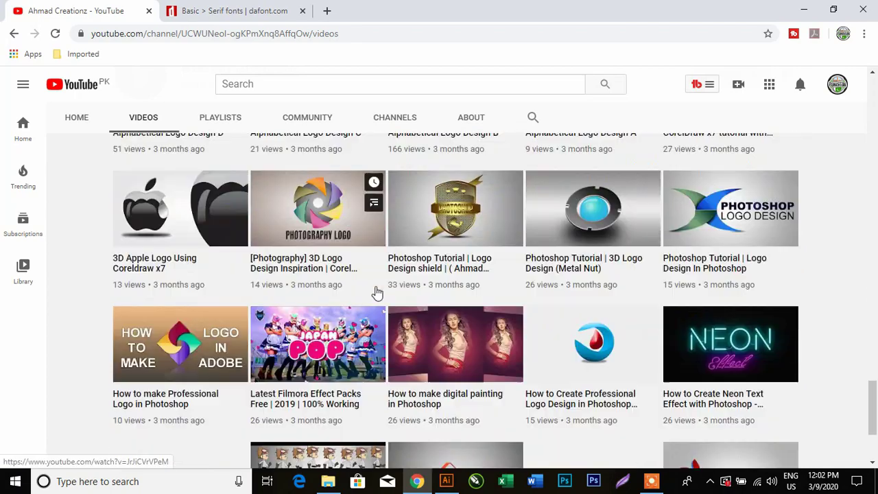
scroll(376, 294, down, 2)
scroll(376, 292, down, 2)
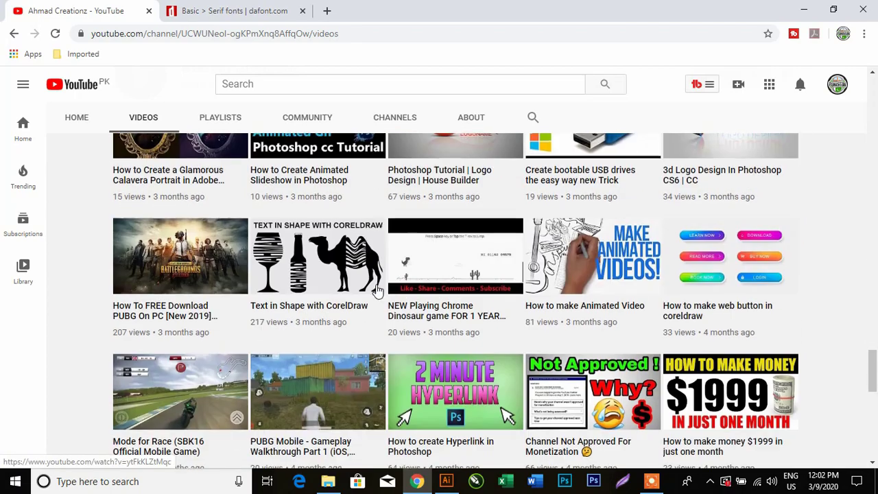
scroll(376, 291, down, 3)
scroll(376, 291, down, 1)
scroll(376, 291, up, 1)
scroll(376, 291, up, 5)
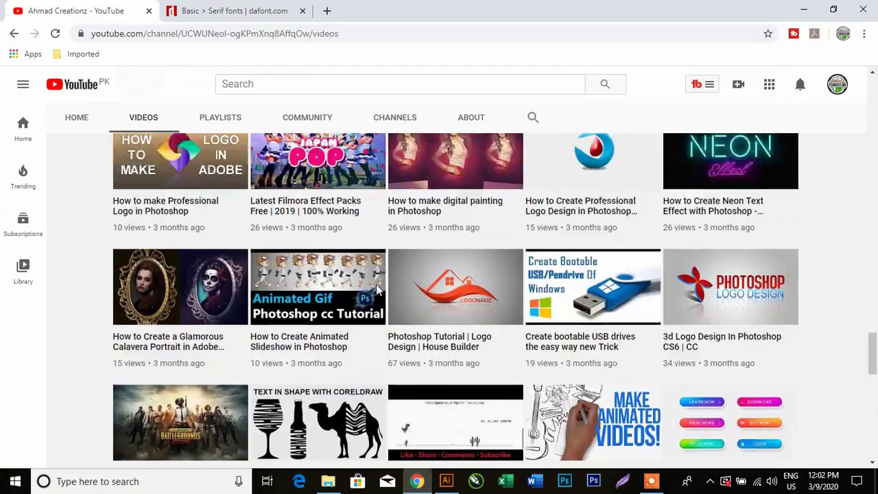
scroll(376, 291, up, 3)
scroll(376, 291, up, 3)
scroll(376, 291, up, 3)
scroll(377, 292, up, 3)
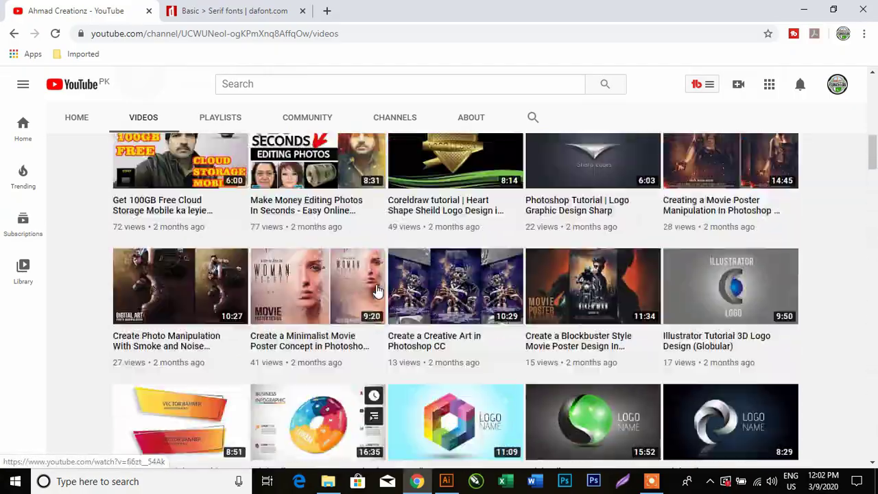
scroll(376, 291, up, 5)
scroll(376, 288, up, 2)
scroll(376, 282, up, 2)
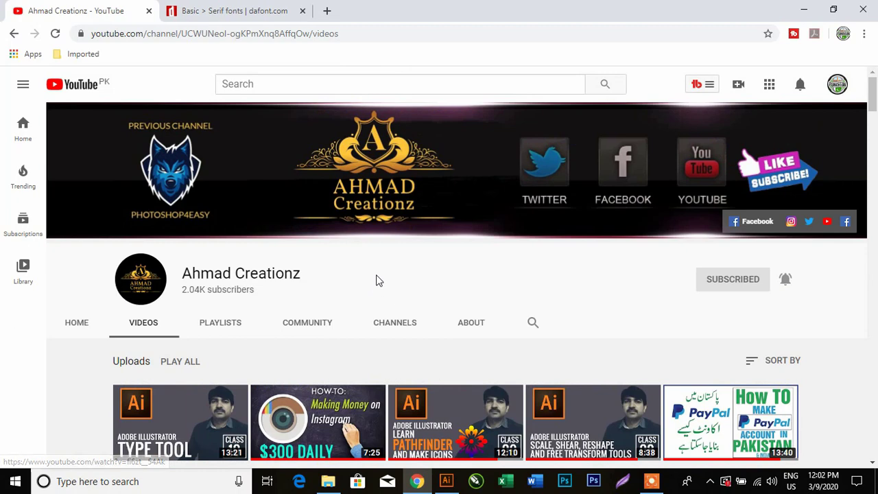
Browse the dafont Basic > Serif listing, previewing Vogue, Regatto and American Frights
click(241, 12)
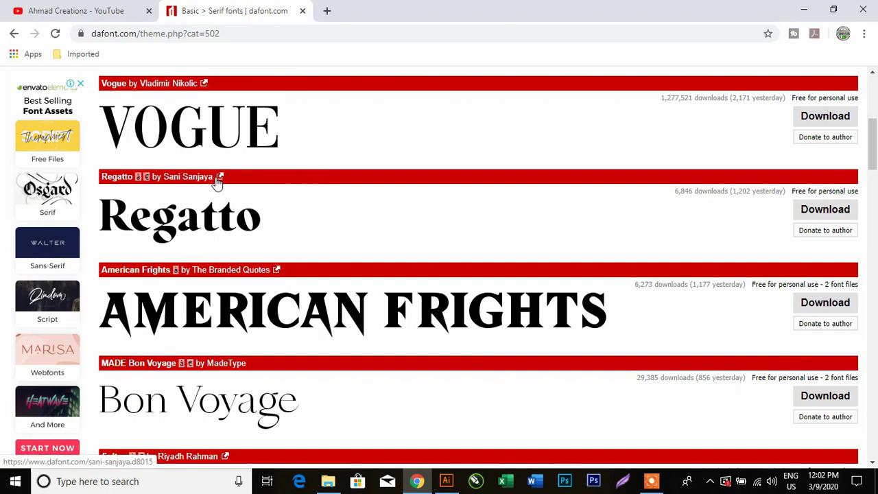
scroll(220, 179, down, 3)
scroll(272, 182, up, 3)
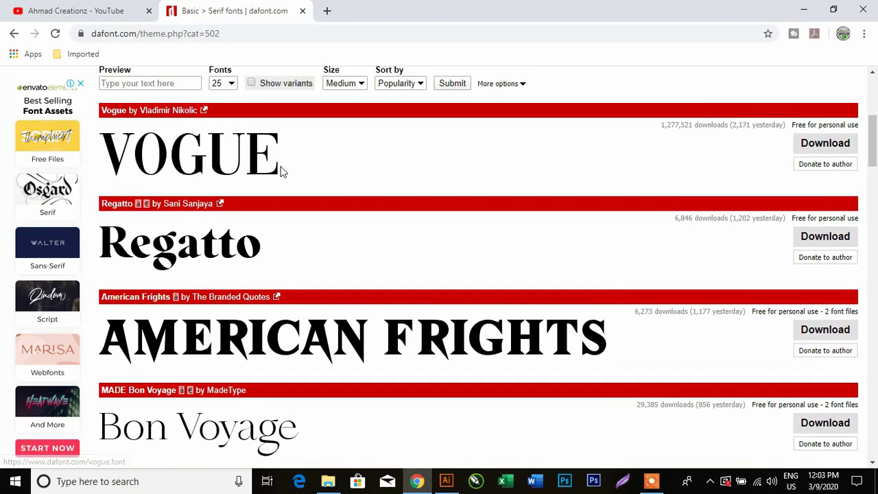
scroll(281, 171, up, 5)
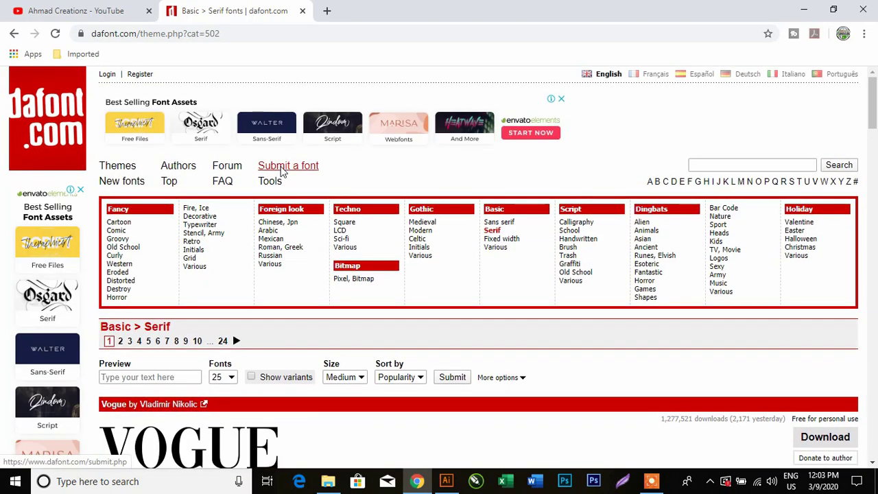
scroll(283, 171, down, 2)
scroll(282, 172, down, 2)
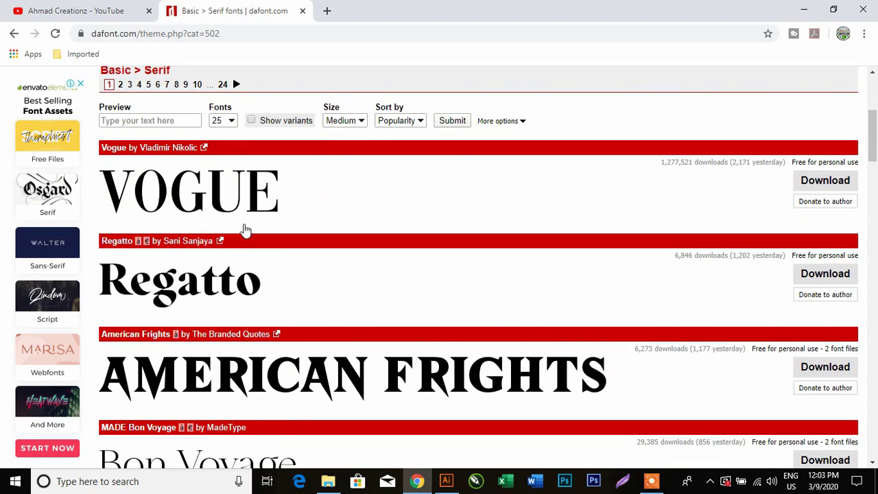
scroll(250, 240, down, 1)
scroll(254, 249, down, 1)
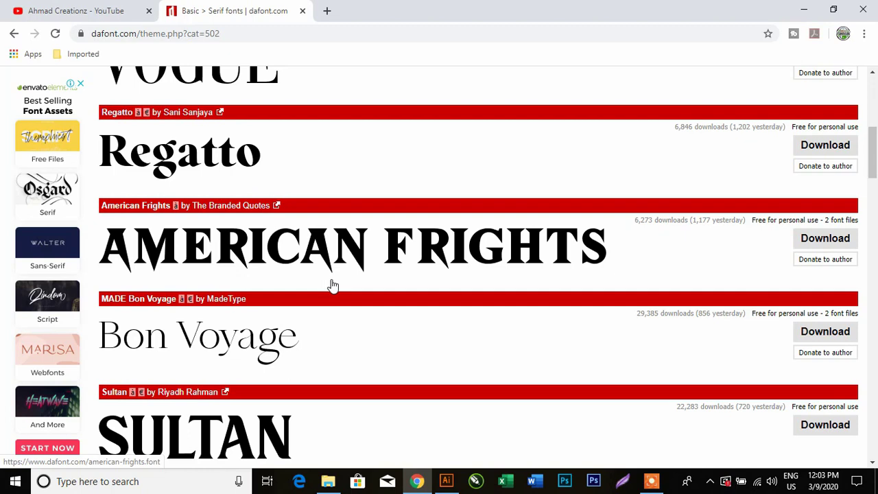
scroll(332, 285, up, 2)
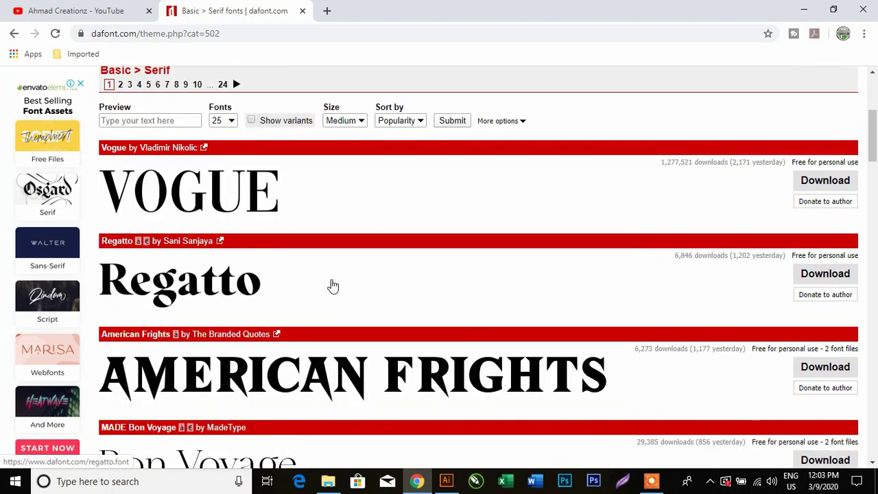
scroll(330, 284, down, 5)
scroll(331, 285, down, 4)
scroll(331, 285, down, 3)
scroll(331, 285, down, 3)
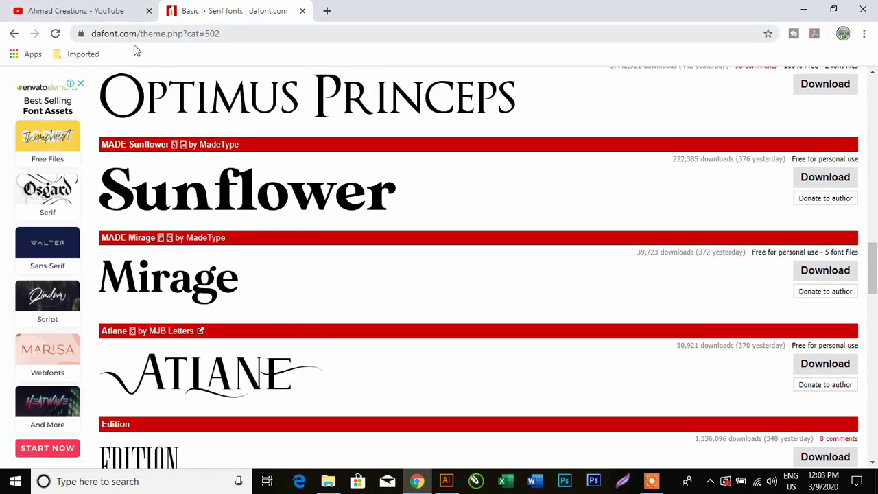
scroll(398, 221, down, 2)
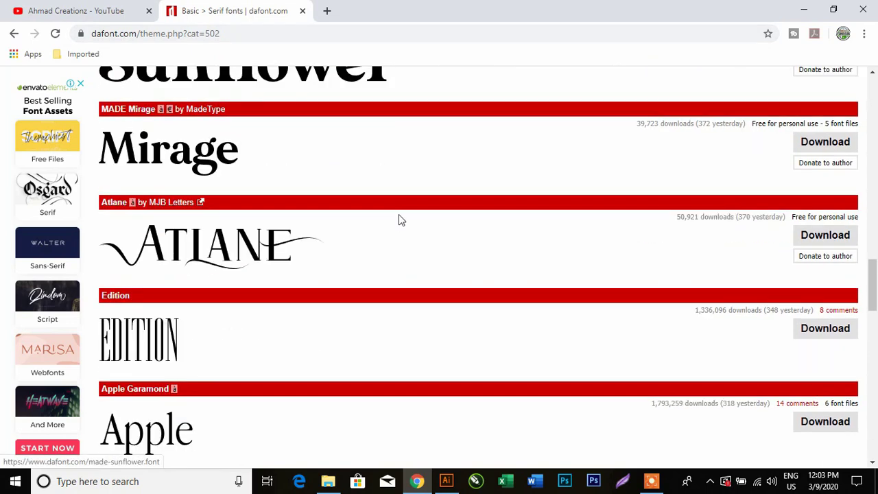
scroll(401, 219, down, 2)
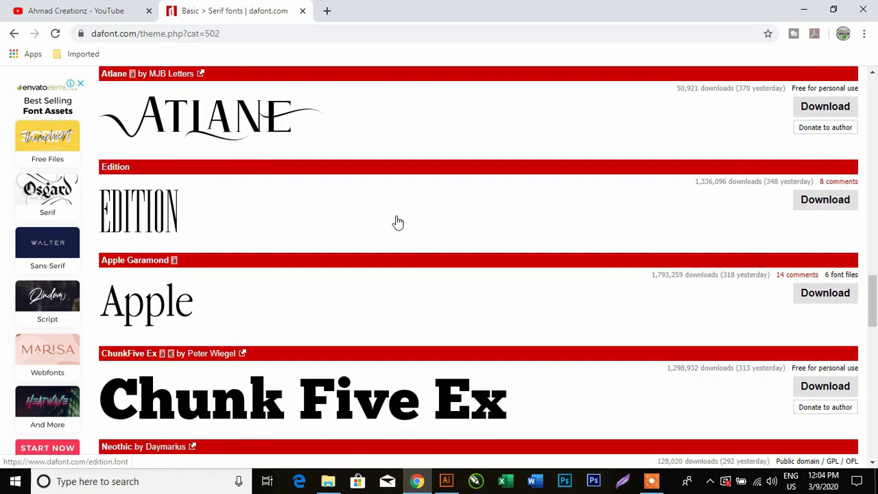
scroll(387, 256, down, 3)
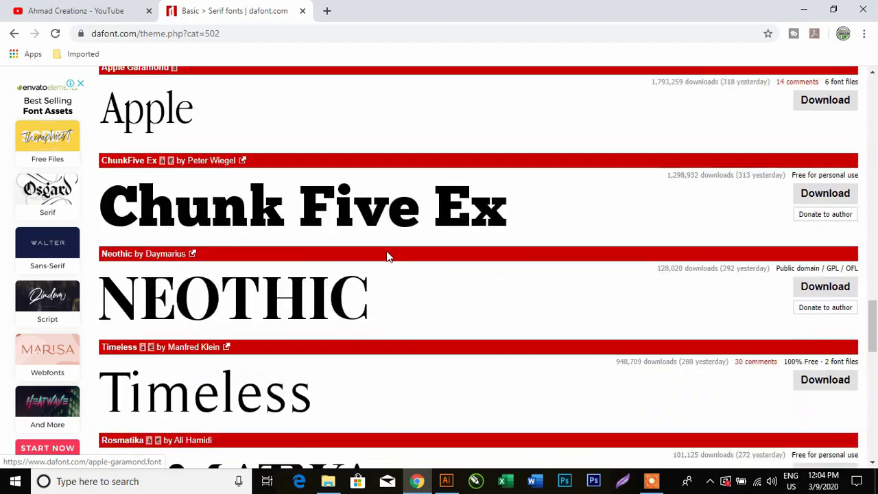
scroll(387, 256, down, 1)
scroll(387, 256, down, 2)
scroll(388, 255, up, 3)
scroll(388, 256, up, 7)
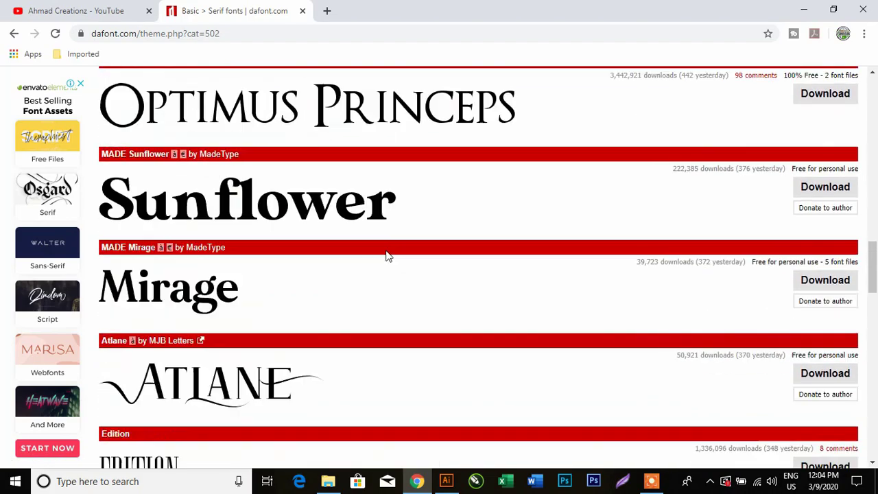
scroll(387, 256, up, 5)
scroll(387, 256, up, 5)
scroll(387, 255, up, 4)
scroll(387, 256, up, 2)
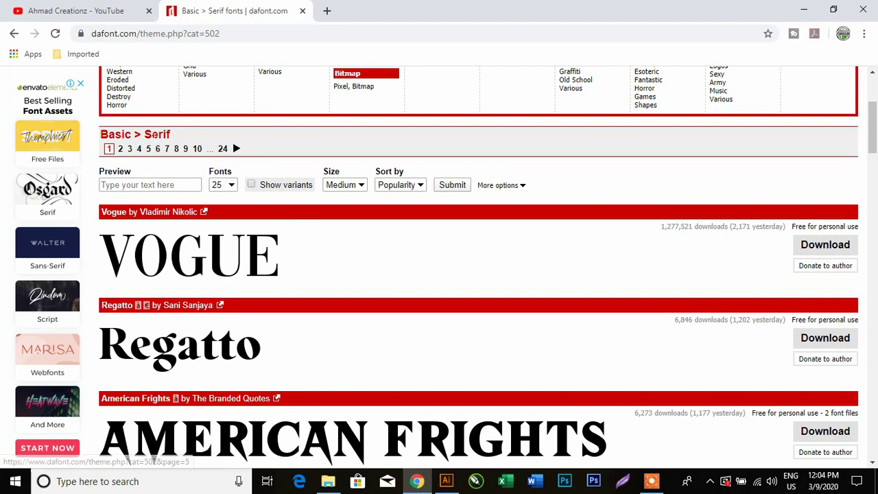
scroll(447, 271, up, 2)
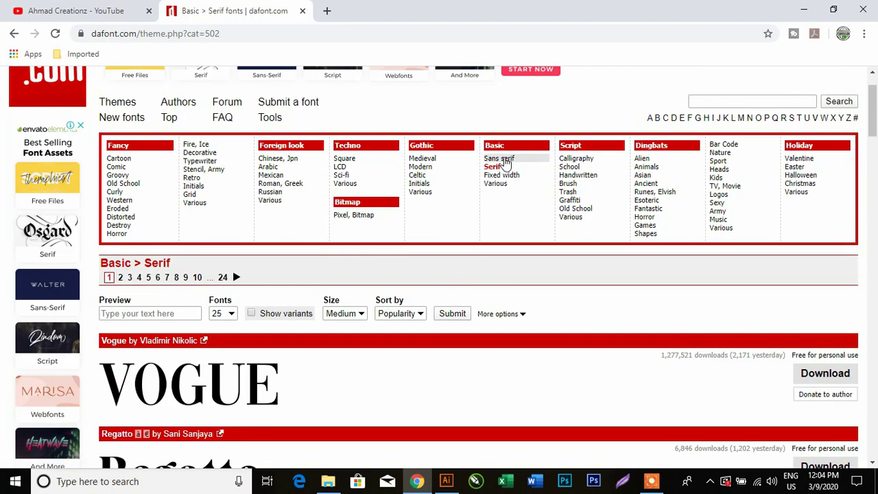
Open dafont's Basic > Sans serif category and browse previews from Bebas Neue to Keep Calm
click(505, 160)
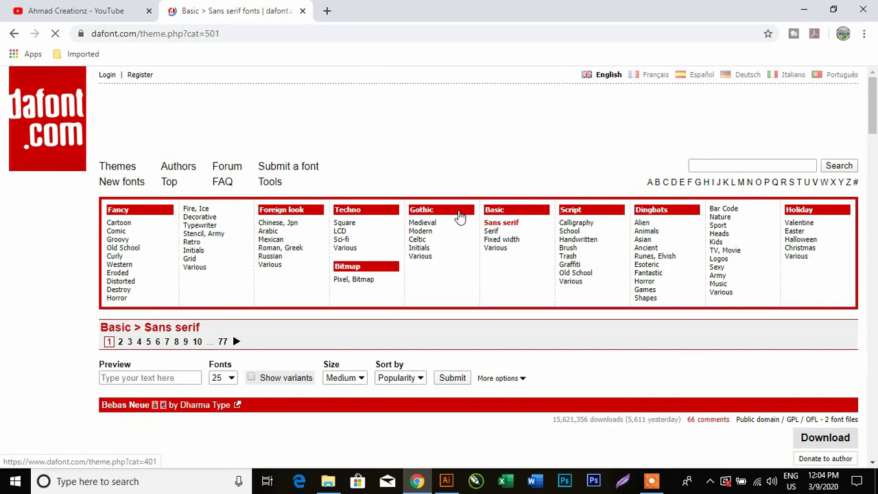
scroll(367, 255, down, 3)
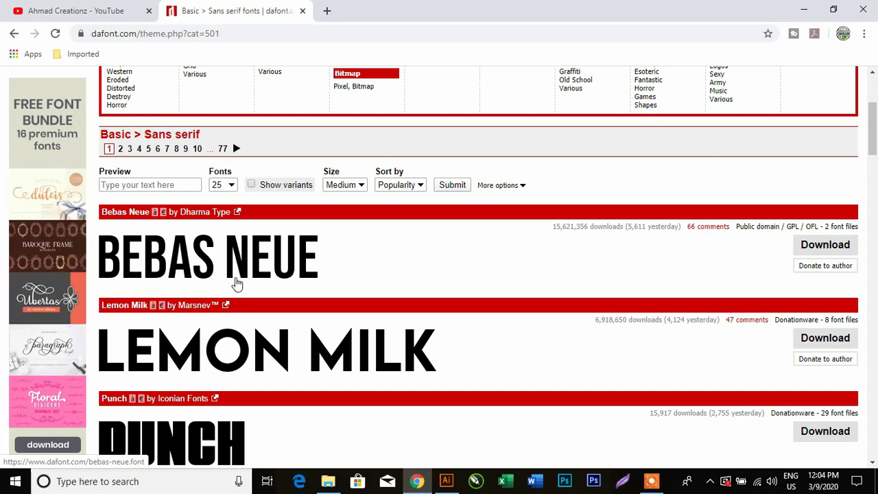
scroll(275, 292, down, 2)
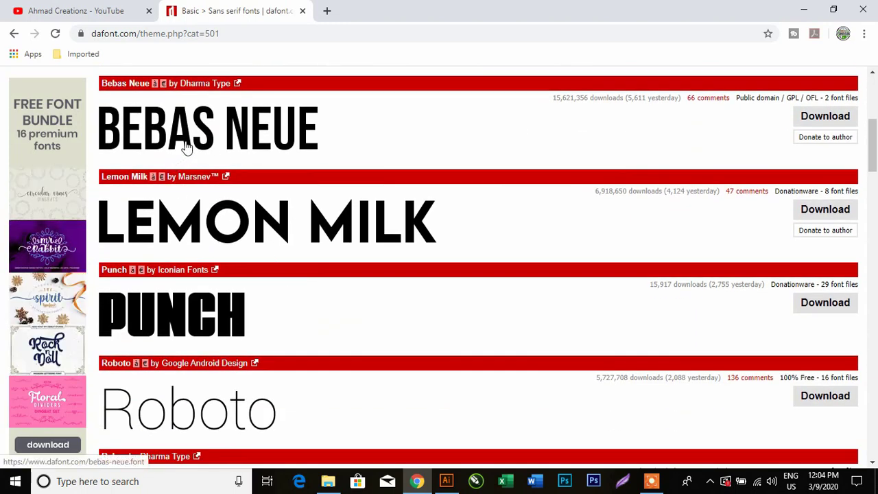
scroll(266, 171, up, 2)
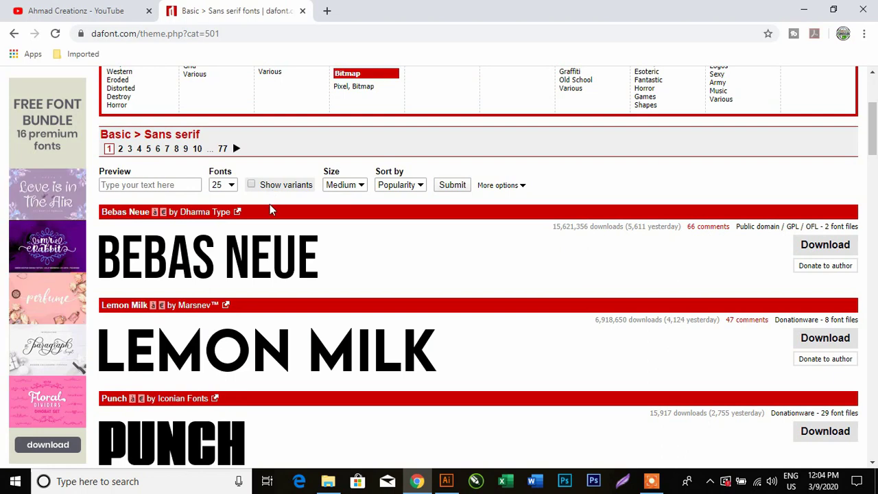
scroll(269, 213, down, 1)
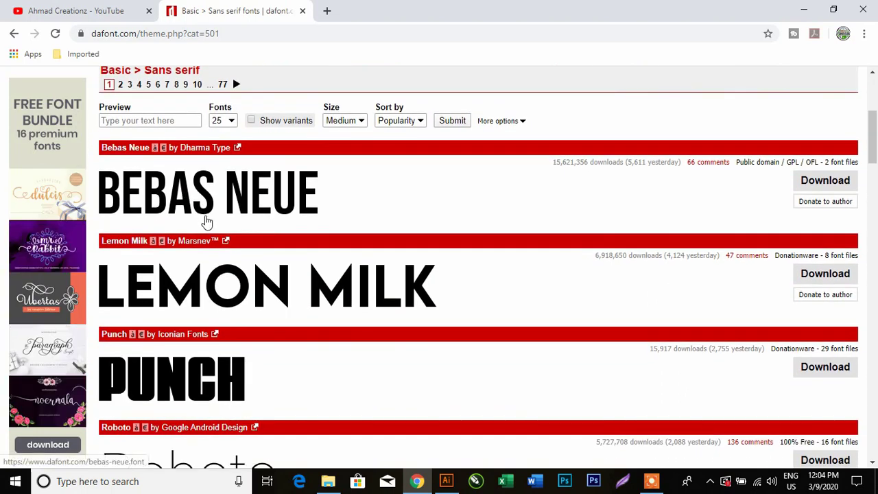
scroll(212, 302, down, 2)
scroll(231, 256, down, 1)
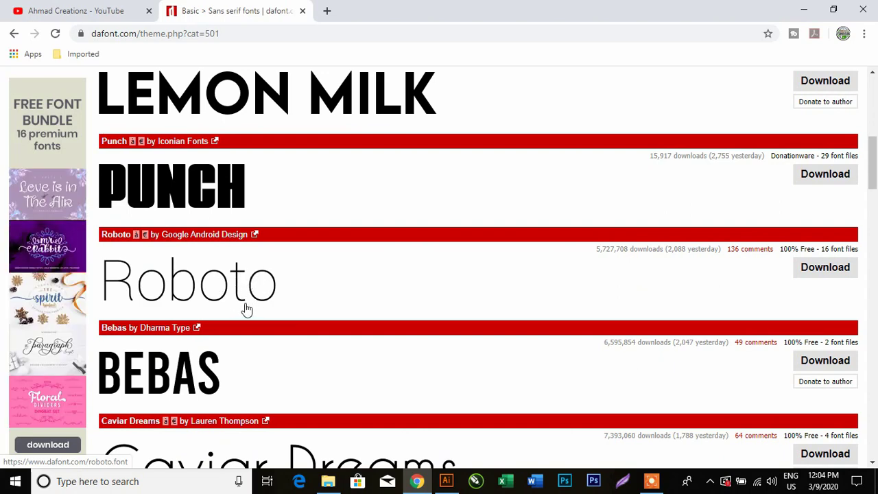
scroll(212, 315, down, 1)
scroll(229, 298, down, 2)
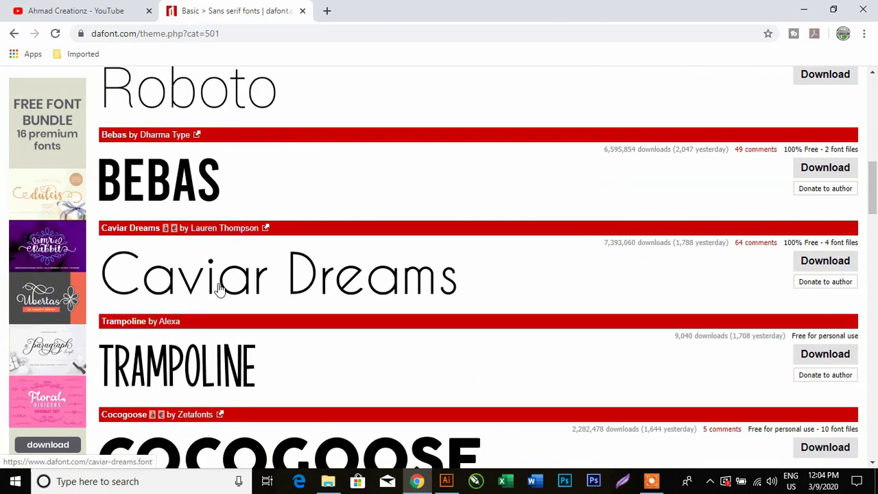
scroll(192, 289, down, 2)
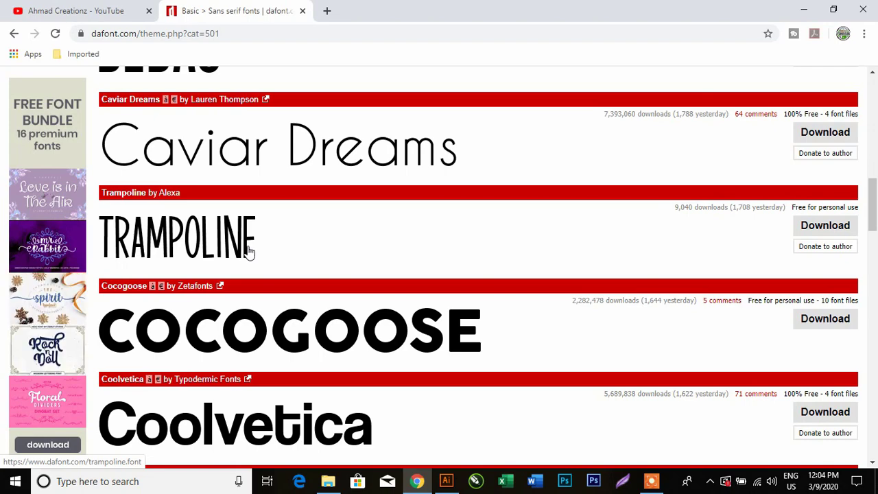
scroll(249, 253, down, 4)
scroll(249, 252, down, 2)
scroll(249, 250, down, 2)
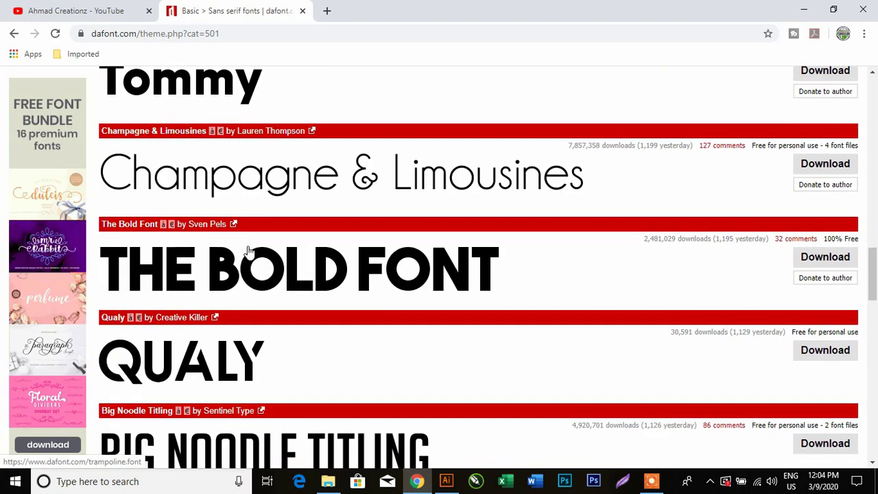
scroll(249, 251, down, 2)
scroll(249, 250, down, 5)
scroll(251, 252, down, 5)
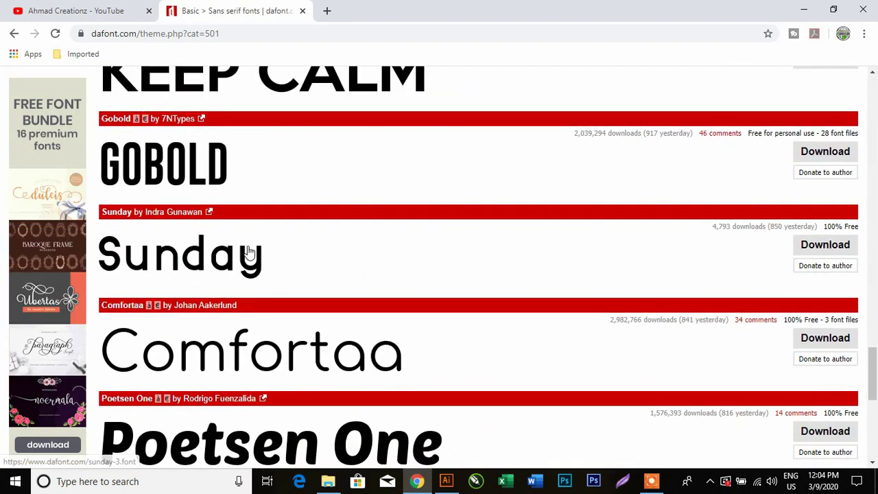
scroll(249, 252, down, 3)
scroll(249, 253, up, 2)
scroll(249, 253, up, 6)
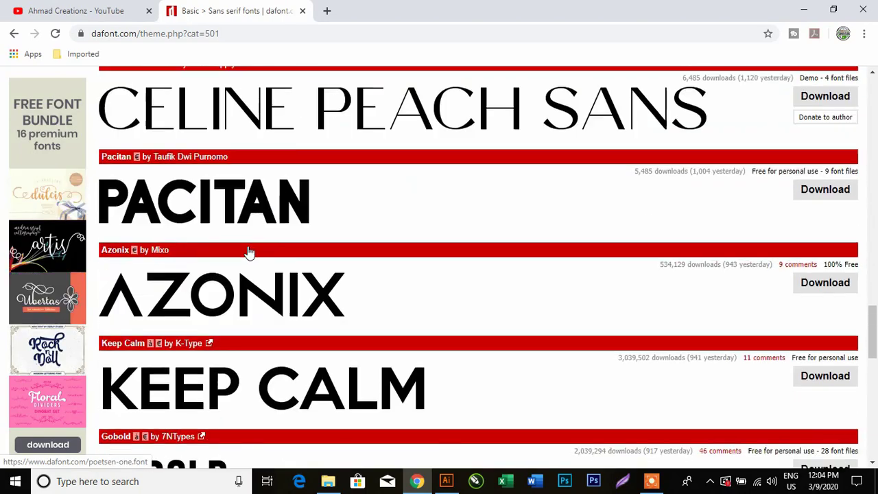
scroll(249, 253, up, 4)
scroll(249, 252, up, 4)
scroll(251, 252, up, 4)
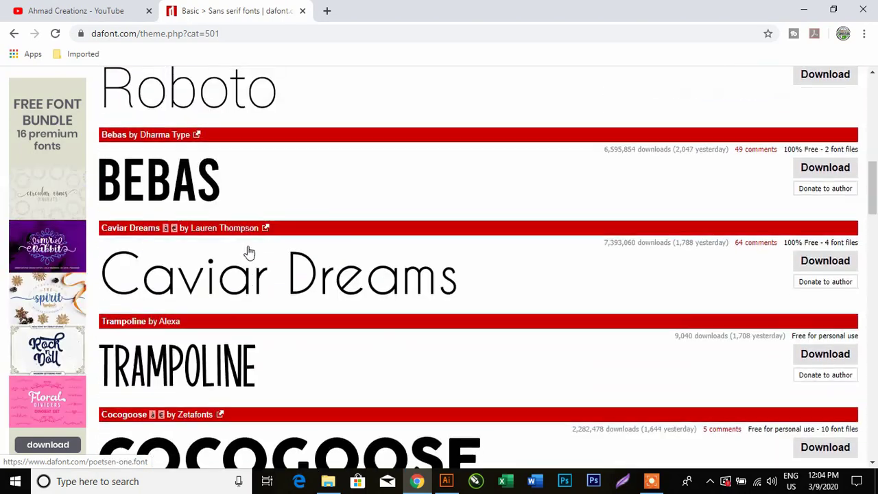
scroll(250, 252, up, 5)
scroll(250, 252, up, 3)
scroll(252, 253, up, 1)
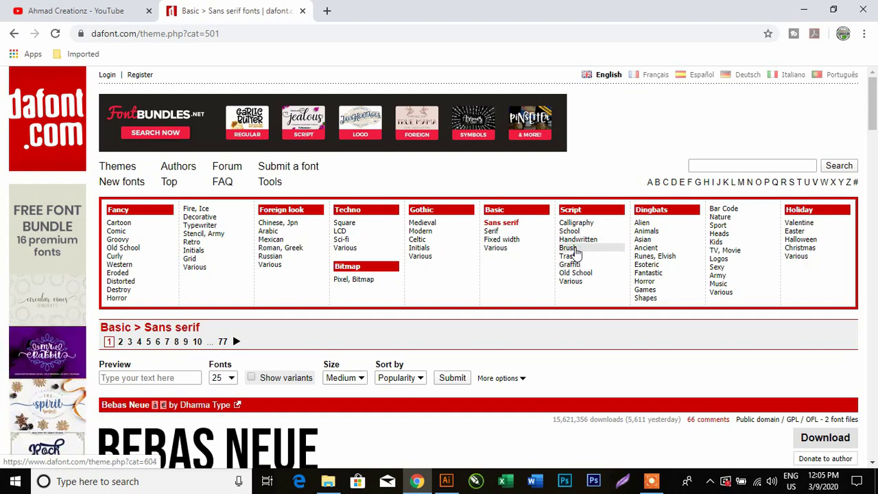
Open the Script > Handwritten category and browse Photoshoot, Serenity and Millan previews
click(575, 242)
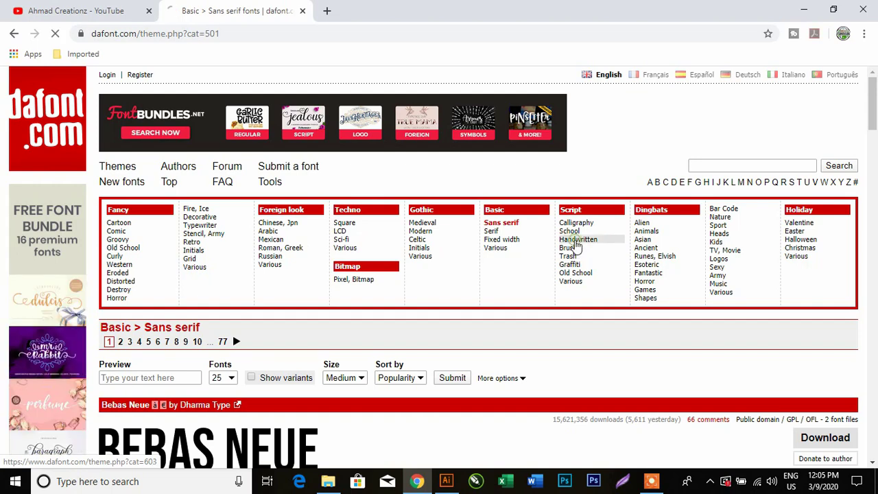
scroll(442, 238, down, 4)
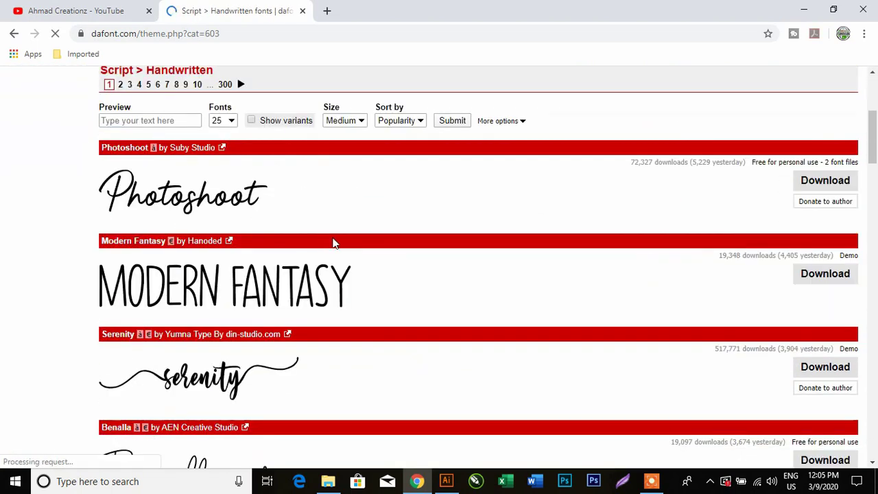
scroll(250, 281, down, 2)
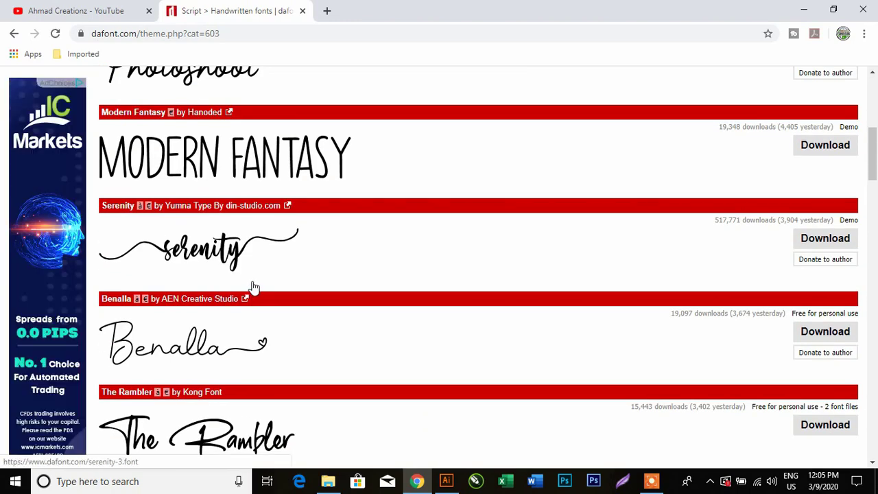
scroll(253, 286, down, 1)
scroll(253, 286, down, 3)
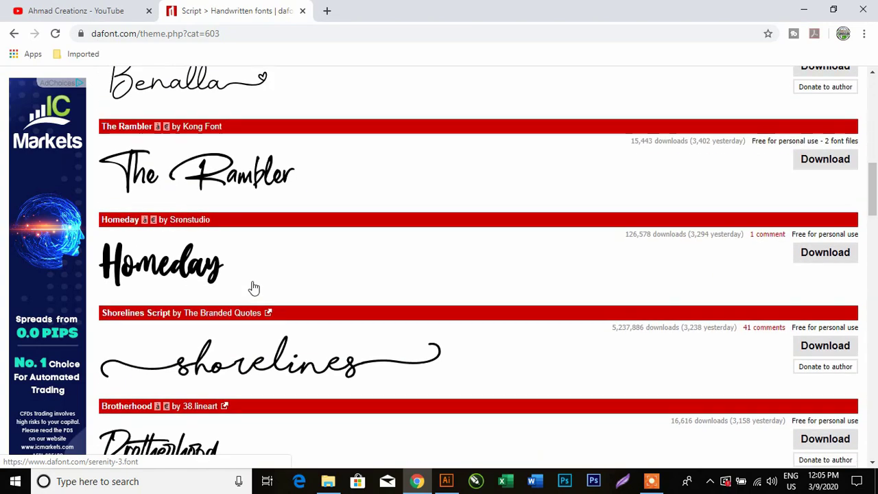
scroll(252, 286, down, 3)
scroll(254, 288, down, 3)
scroll(254, 288, down, 1)
scroll(254, 288, down, 3)
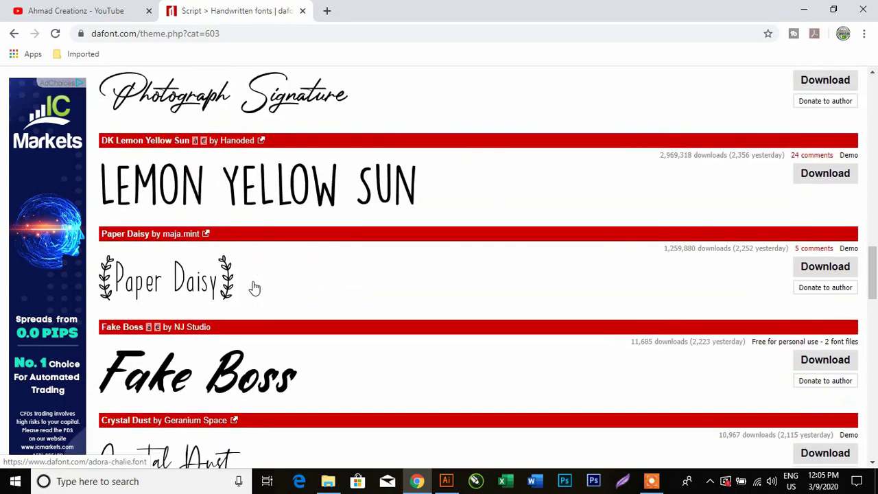
scroll(254, 288, down, 3)
scroll(254, 288, down, 2)
scroll(254, 288, down, 1)
scroll(254, 288, down, 2)
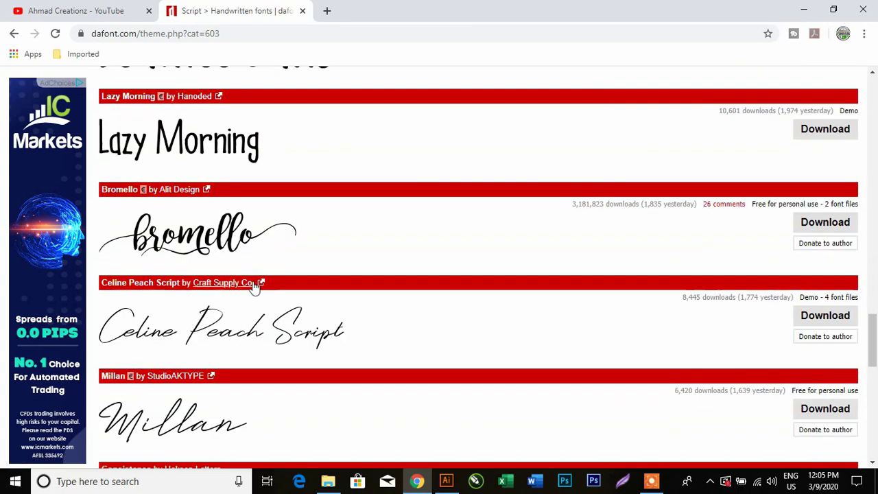
scroll(254, 288, down, 3)
scroll(254, 288, down, 3)
scroll(254, 288, up, 4)
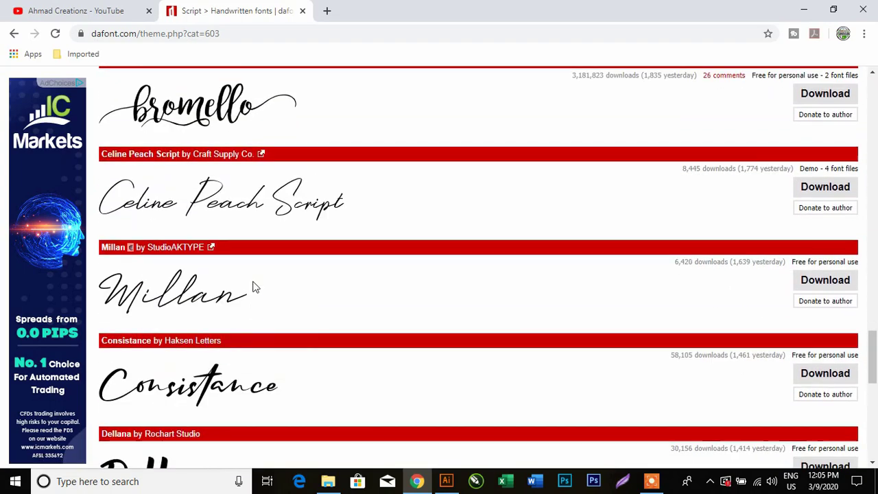
scroll(253, 288, up, 4)
scroll(254, 287, up, 4)
scroll(254, 288, up, 3)
scroll(253, 288, up, 3)
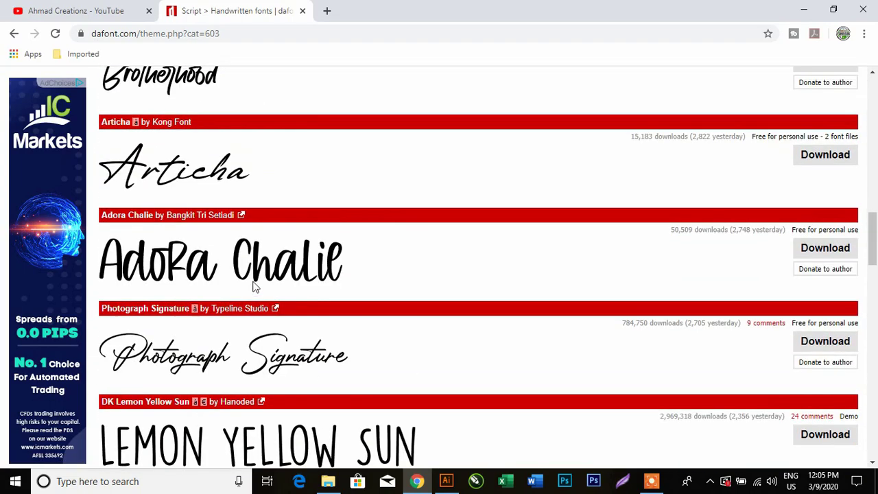
scroll(254, 288, up, 1)
scroll(254, 288, up, 2)
scroll(254, 288, up, 3)
scroll(254, 288, up, 4)
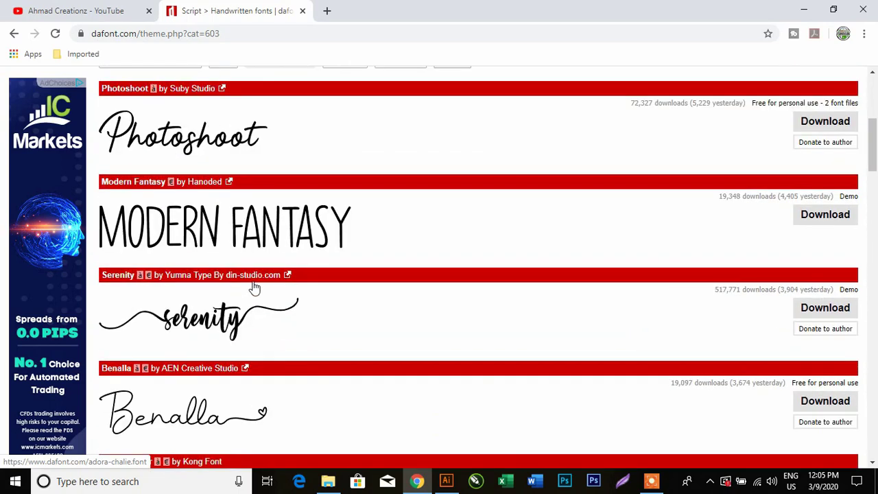
scroll(254, 288, up, 1)
scroll(253, 288, up, 1)
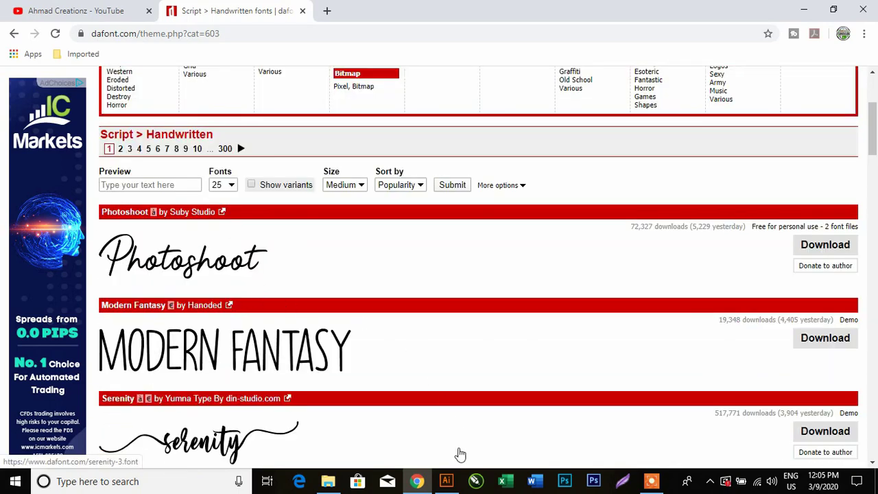
Draw an upper-left Lorem ipsum text frame and thread its overflow into a lower-right frame
click(446, 481)
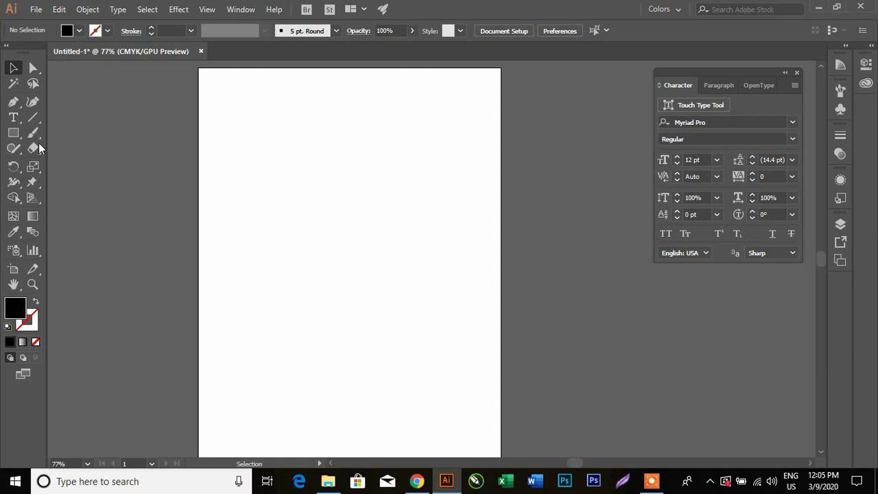
click(13, 118)
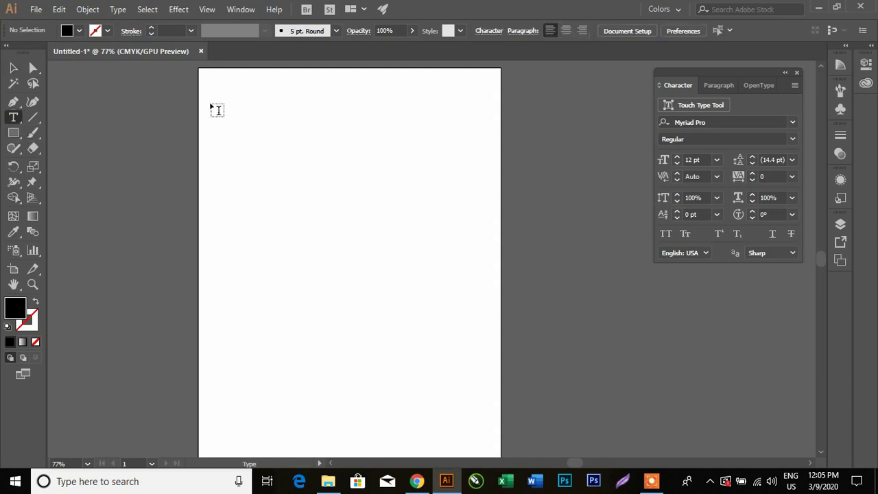
drag(209, 90, 348, 299)
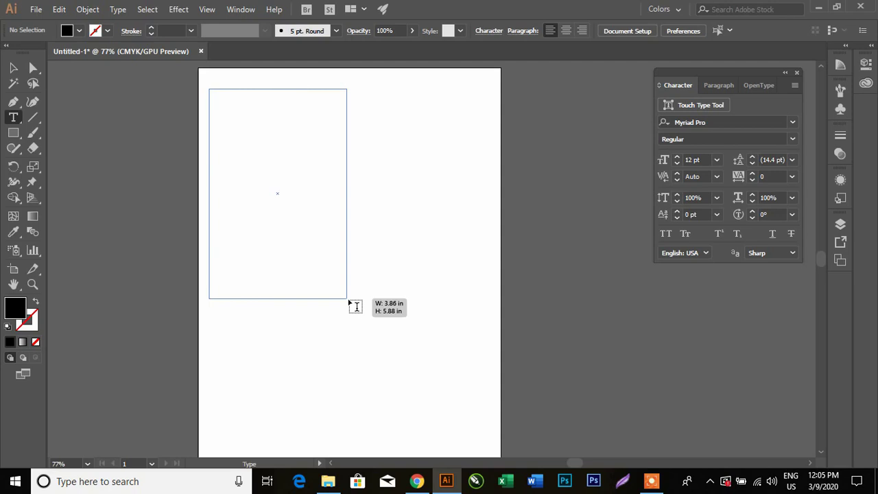
drag(349, 303, 348, 298)
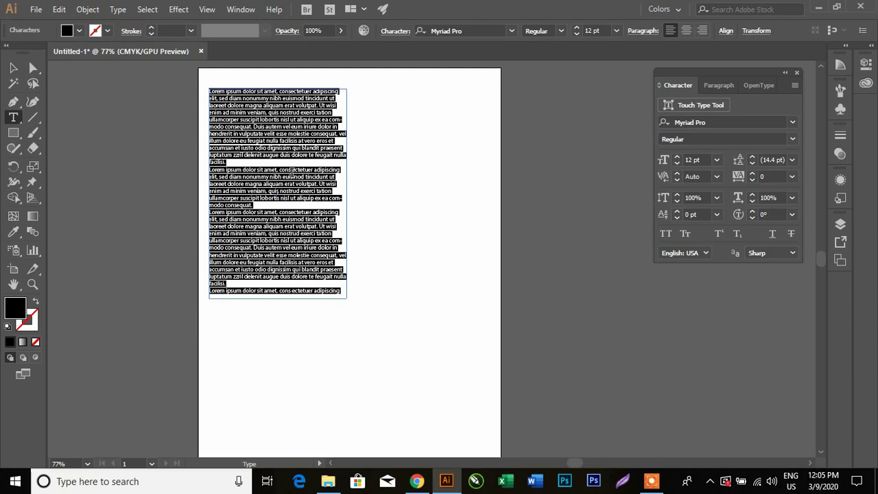
drag(372, 220, 492, 402)
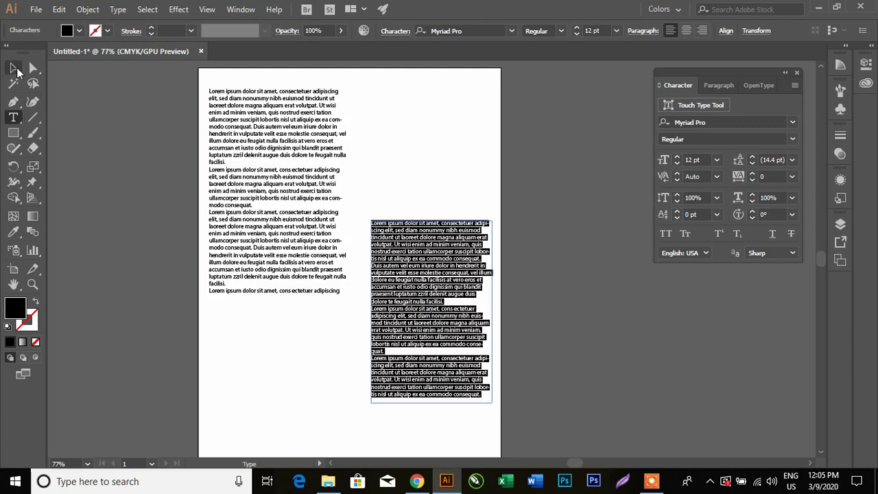
click(13, 67)
click(121, 159)
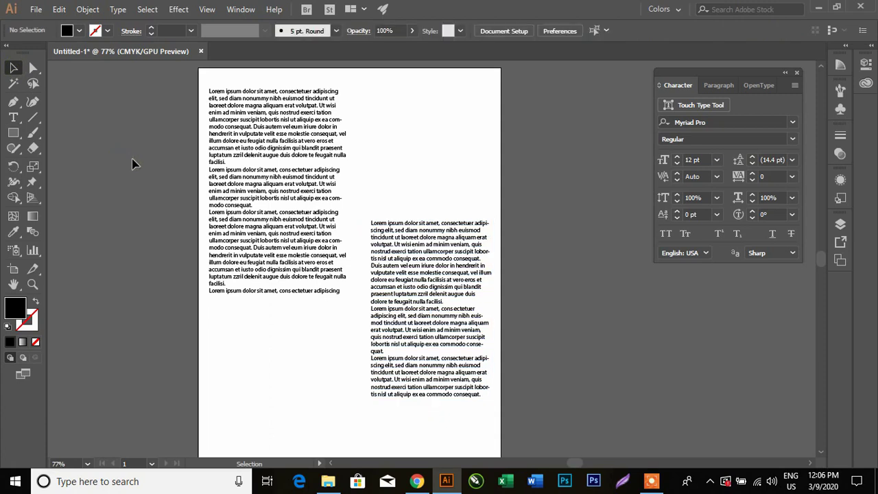
Right-align the paragraphs in the right-hand text frame
click(269, 129)
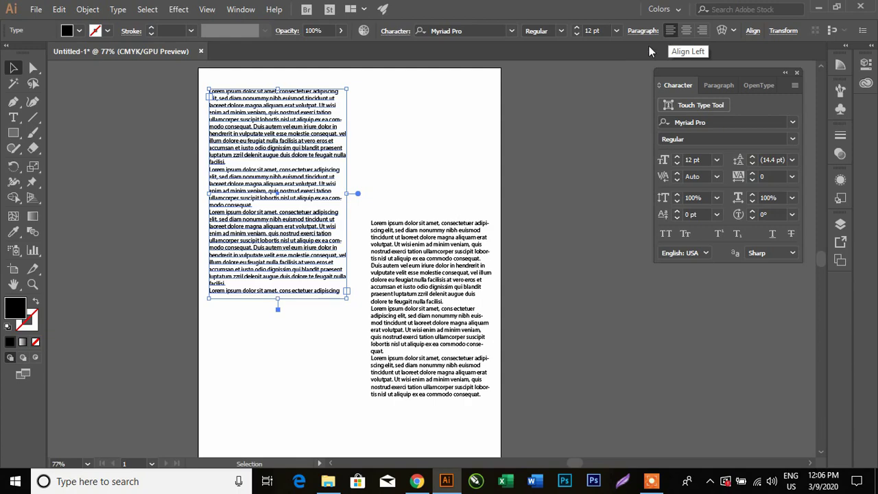
click(413, 235)
click(701, 31)
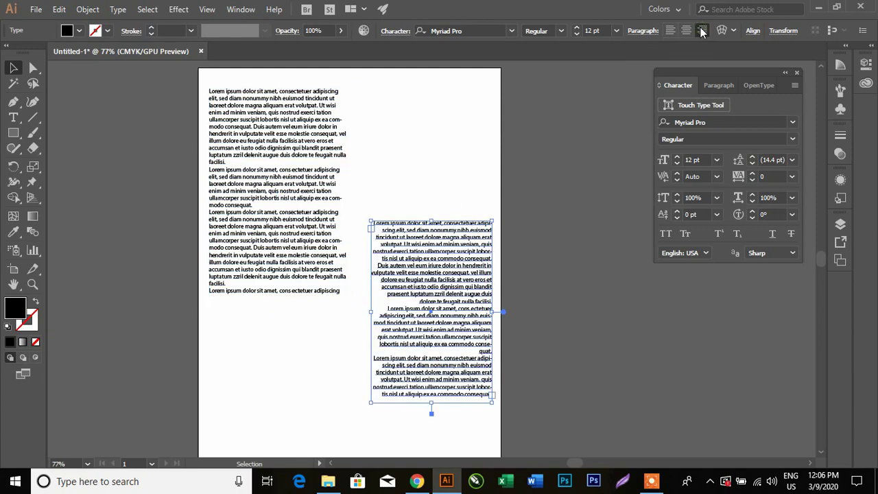
click(575, 186)
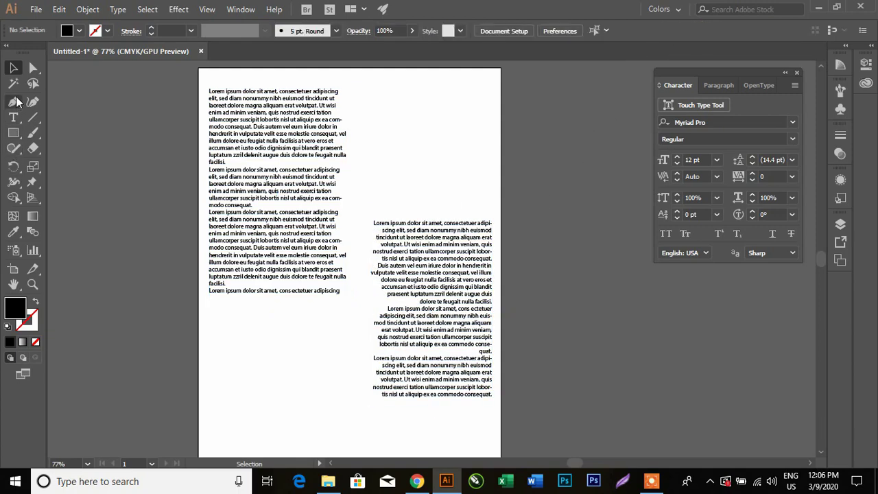
Add a new centred Lorem ipsum text area below the left column
click(13, 121)
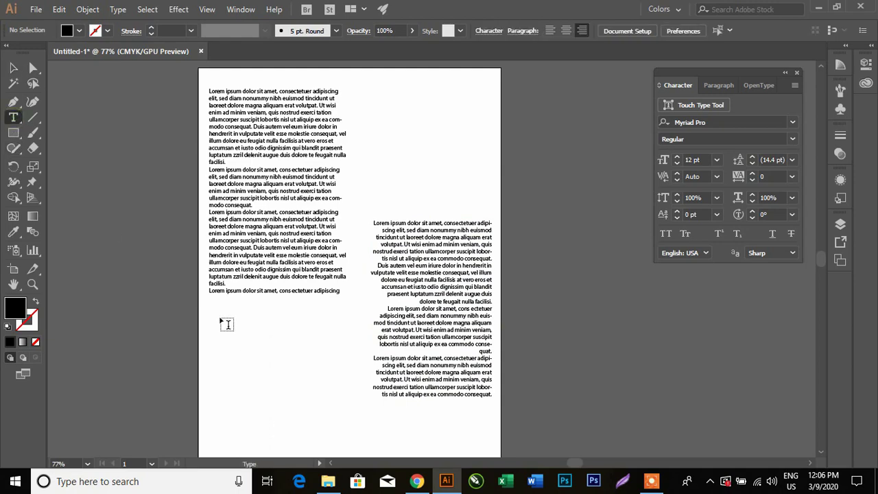
drag(219, 316, 343, 428)
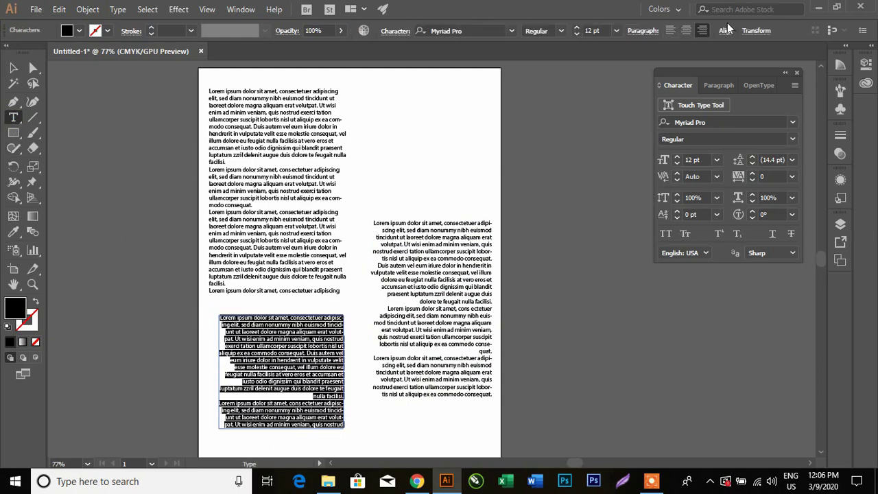
click(13, 71)
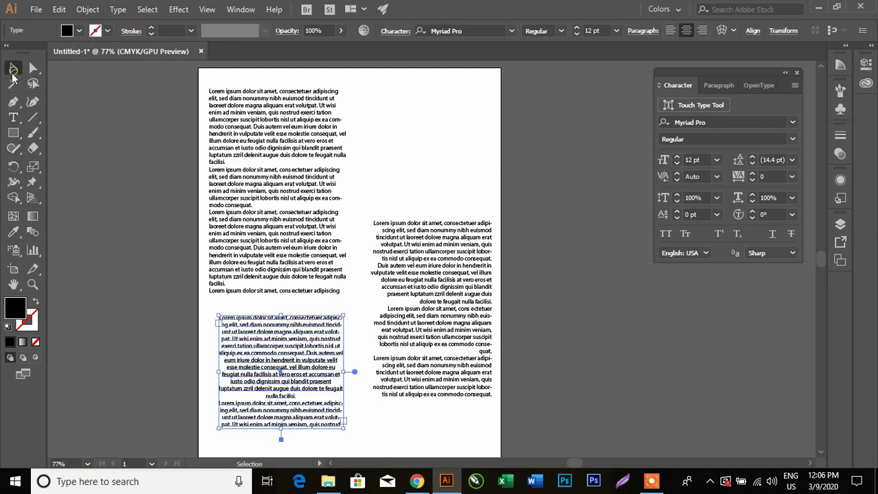
click(425, 148)
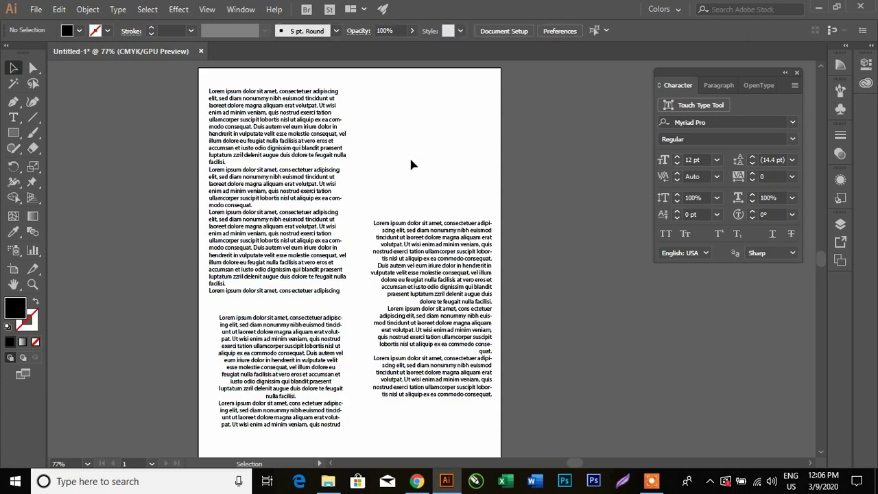
Move both column frames to the top side by side and left-align the lower block
drag(251, 141, 245, 130)
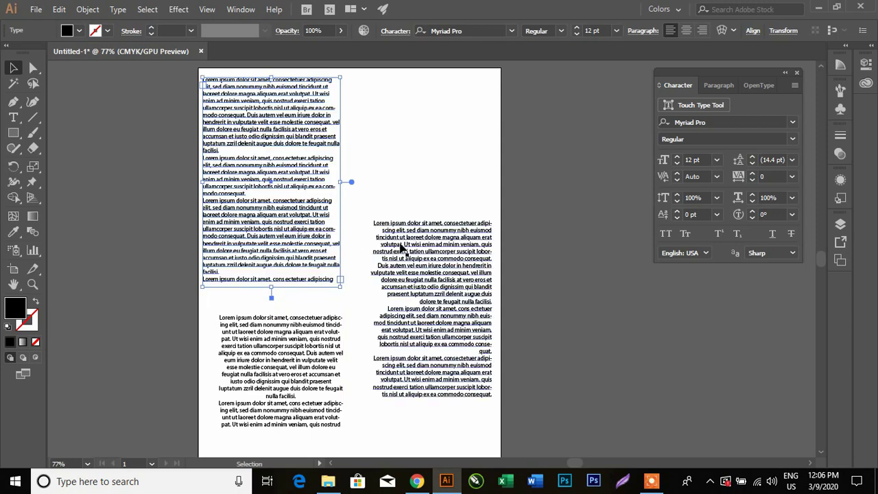
drag(427, 258, 413, 121)
click(280, 333)
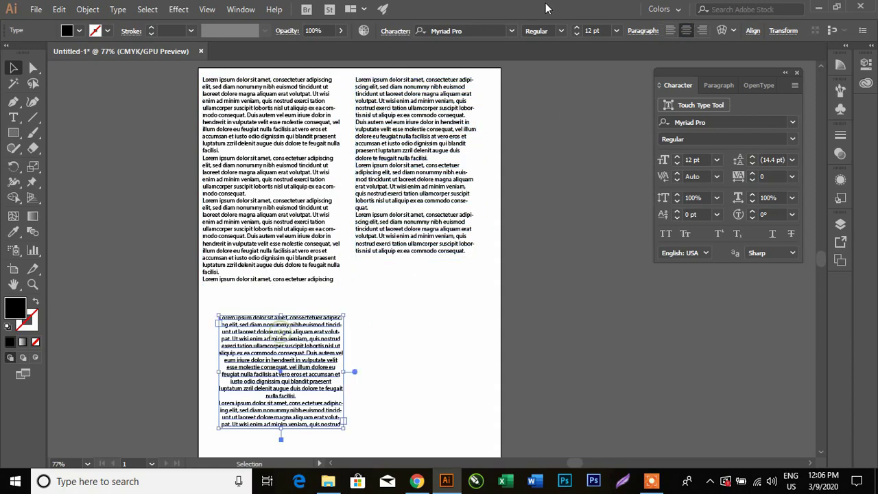
click(670, 31)
drag(308, 336, 293, 318)
click(350, 322)
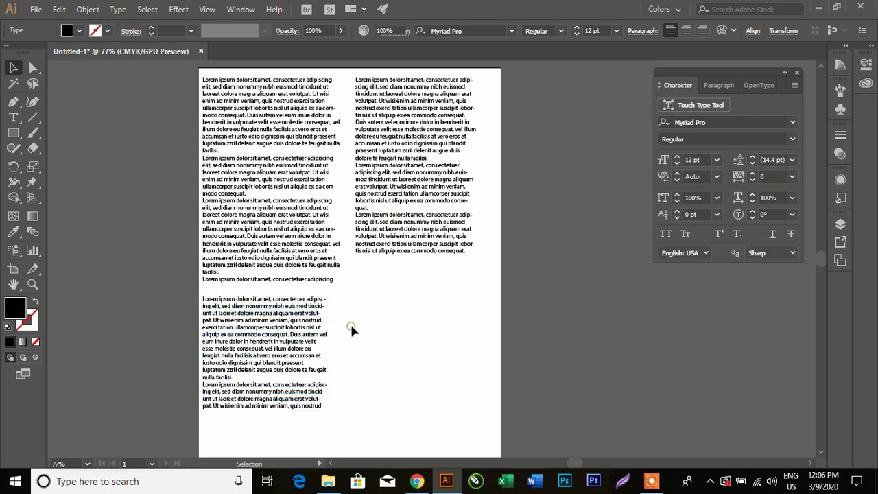
Widen and shorten the lower text block, then delete it
click(299, 369)
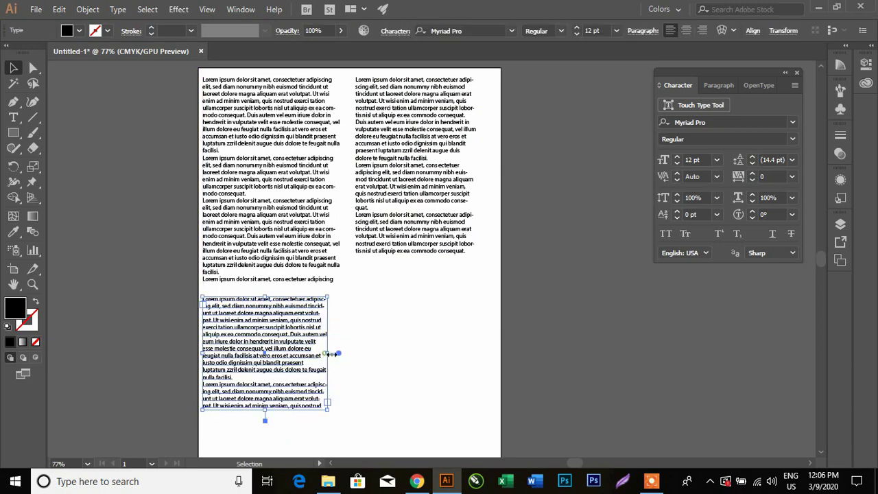
drag(331, 354, 492, 361)
drag(347, 410, 346, 354)
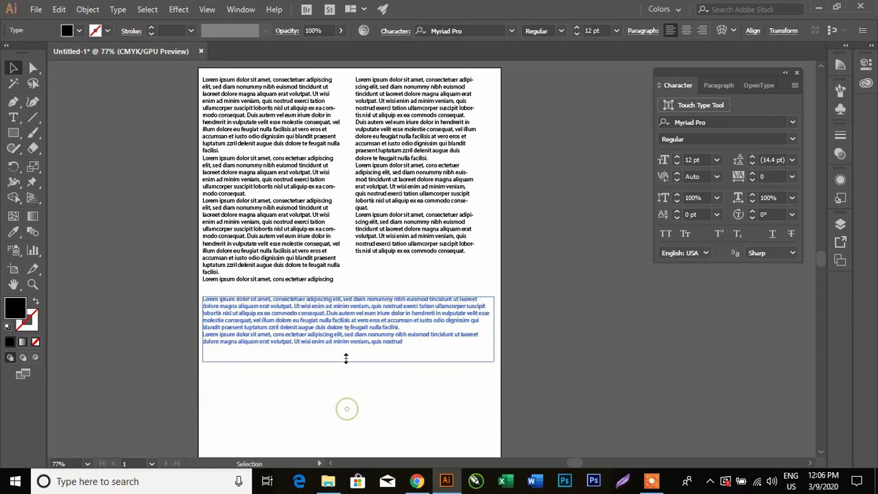
click(548, 338)
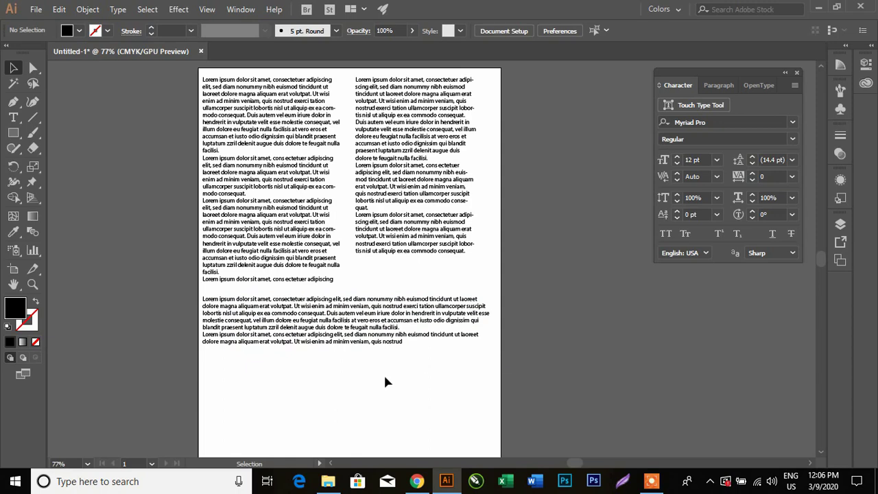
click(329, 329)
key(Delete)
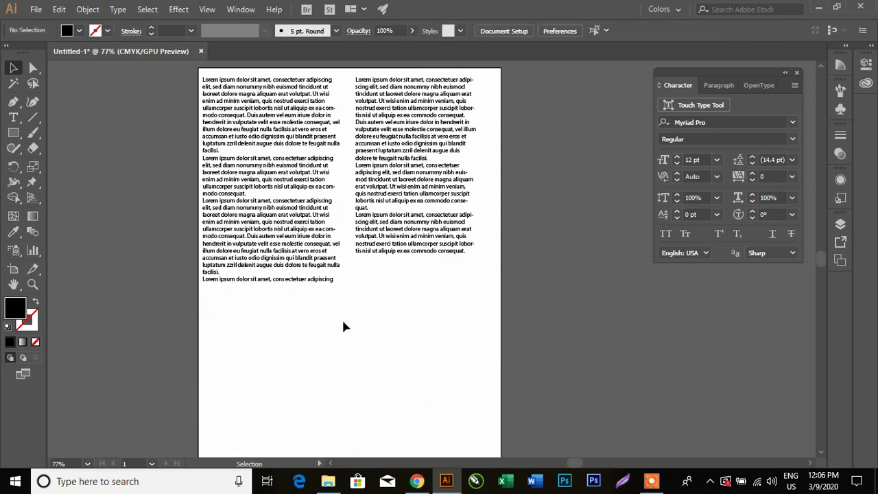
Move both linked columns down into the artboard's lower half, leaving the top empty
click(397, 192)
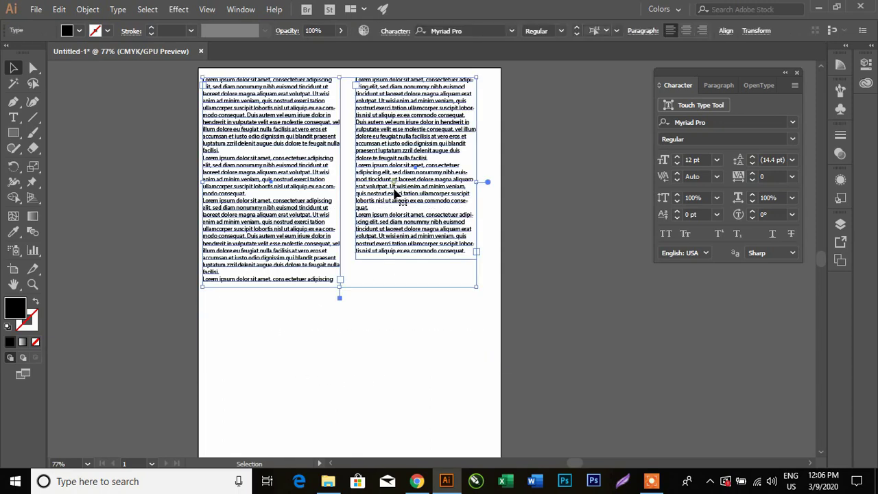
drag(397, 193, 398, 338)
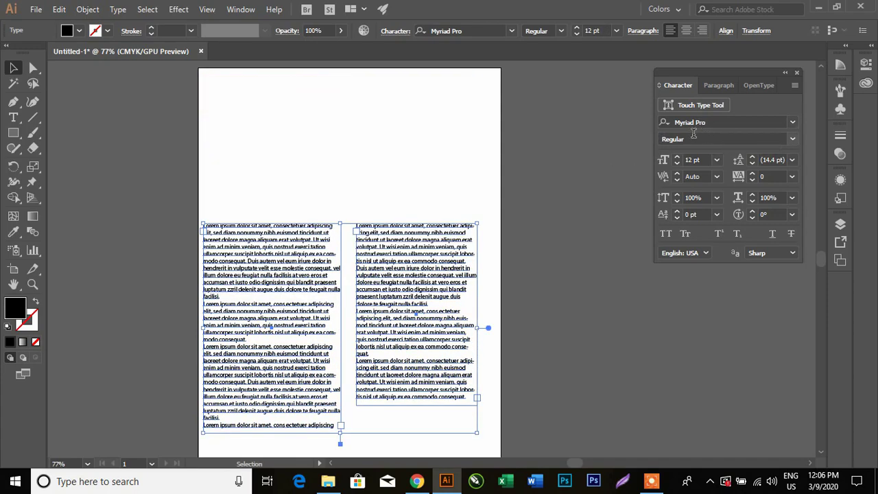
click(509, 210)
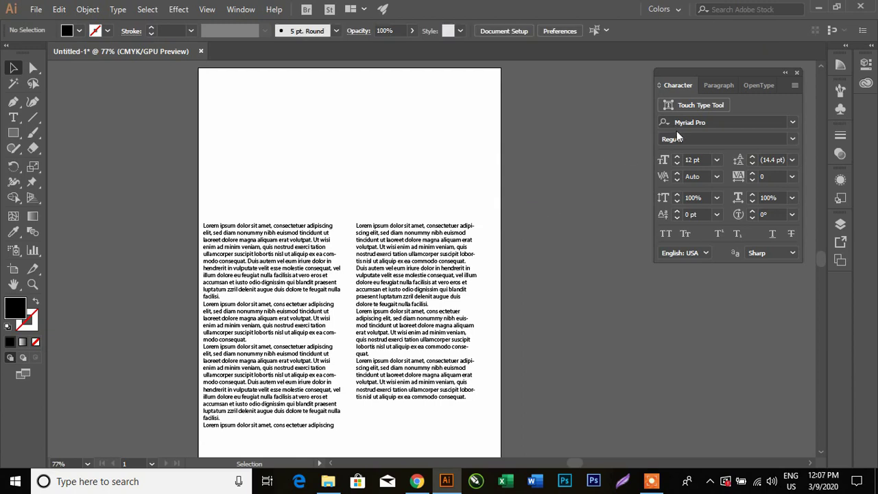
click(254, 254)
scroll(254, 254, up, 1)
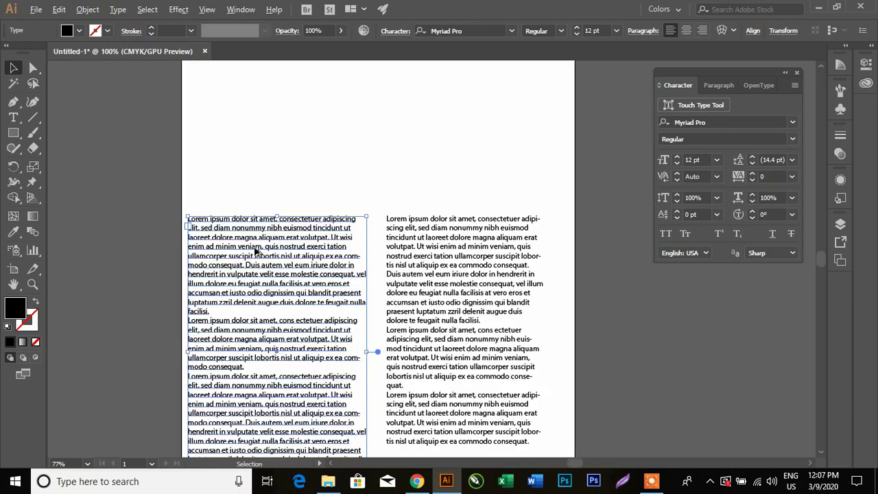
scroll(253, 254, up, 1)
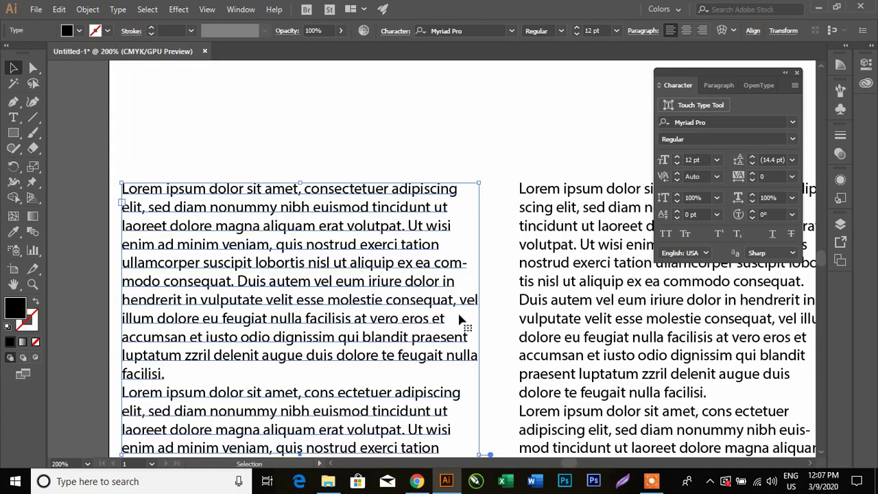
scroll(453, 248, down, 1)
scroll(440, 249, down, 2)
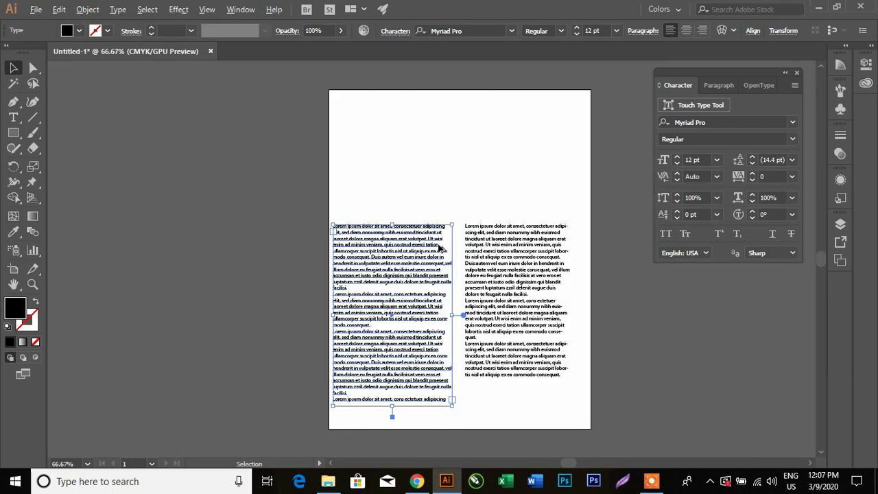
click(427, 174)
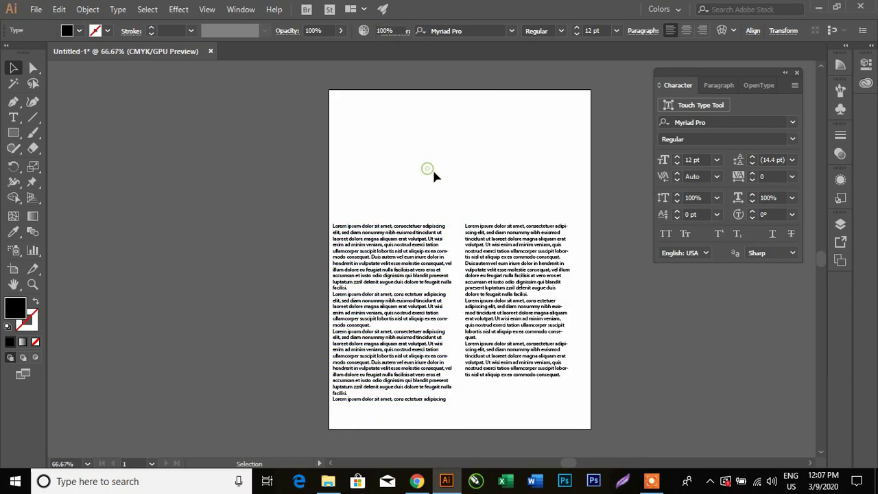
click(13, 118)
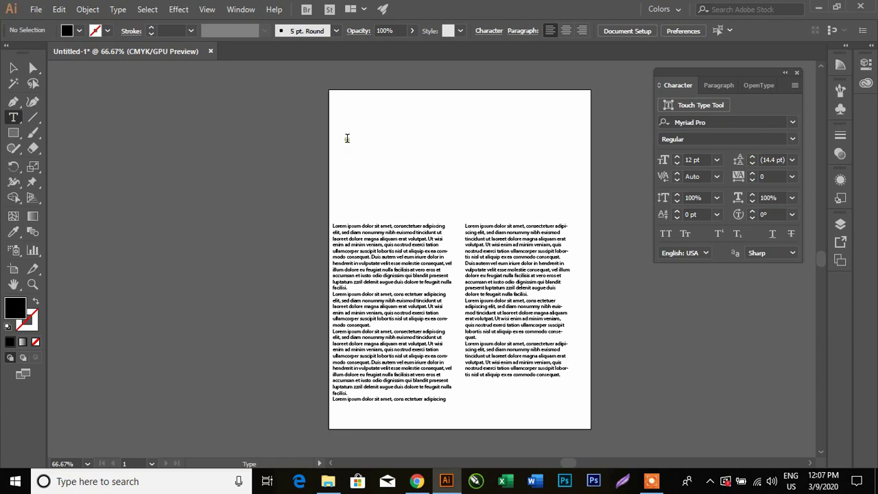
Create the 'Heading' title at 72 pt and place it above the left column
click(347, 138)
key(BackSpace)
text(Heading)
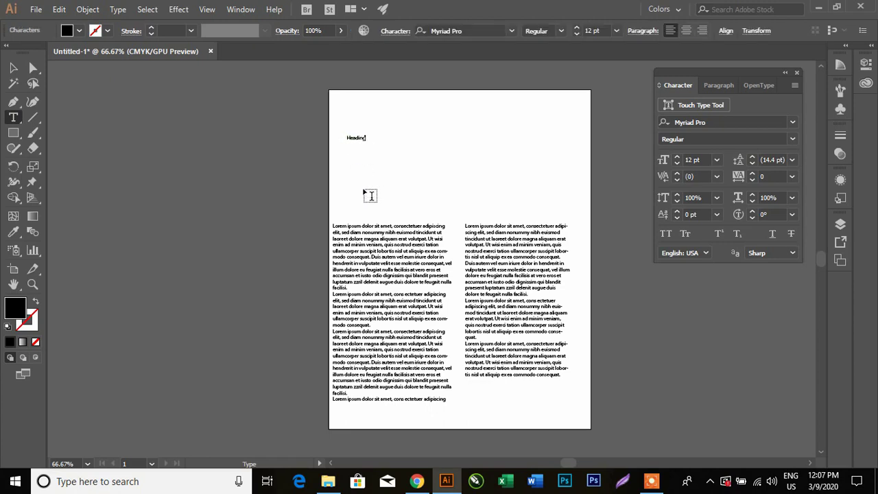
click(13, 67)
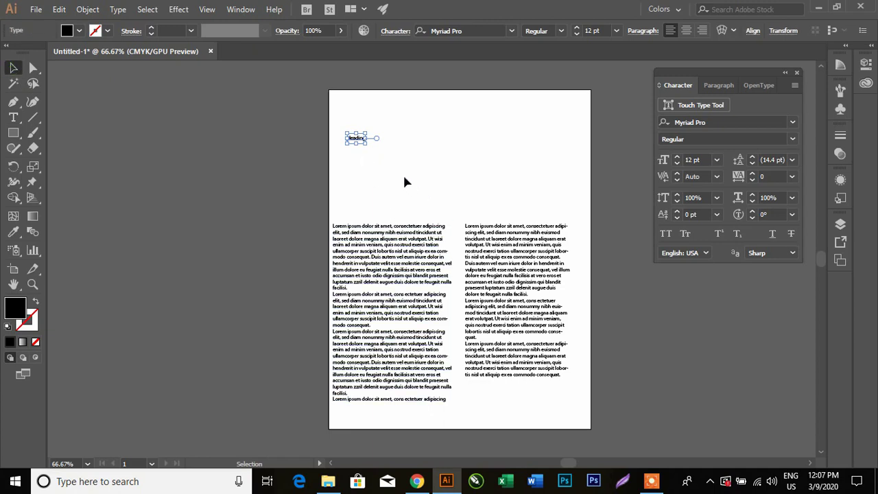
click(716, 159)
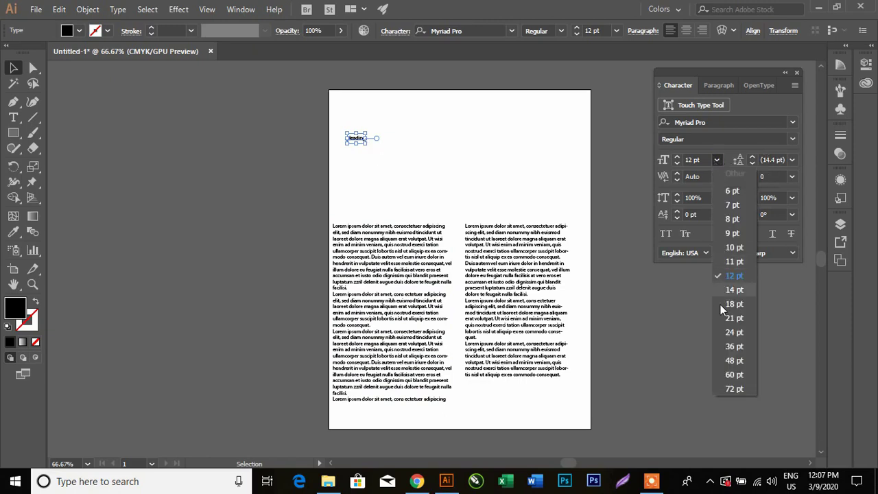
click(734, 388)
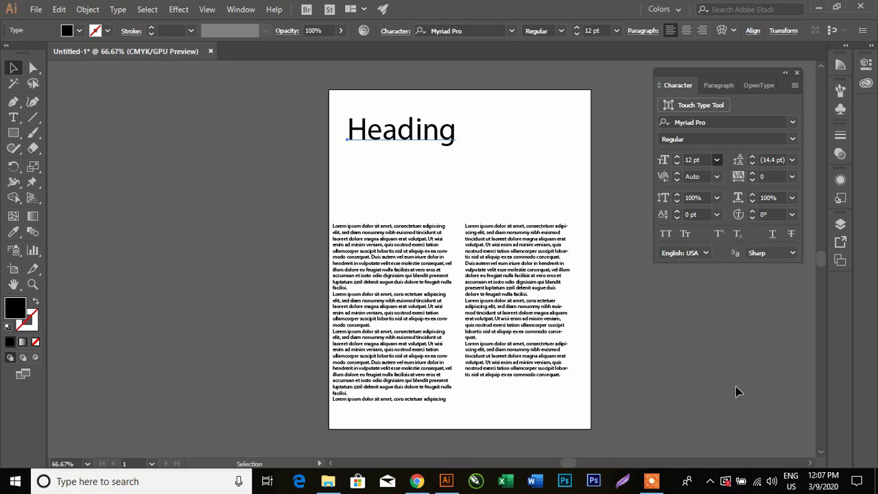
click(524, 177)
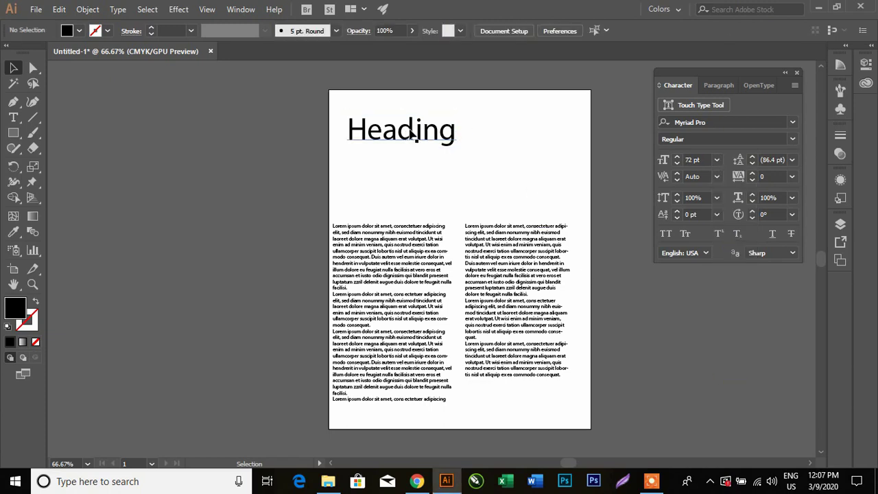
drag(412, 135, 398, 200)
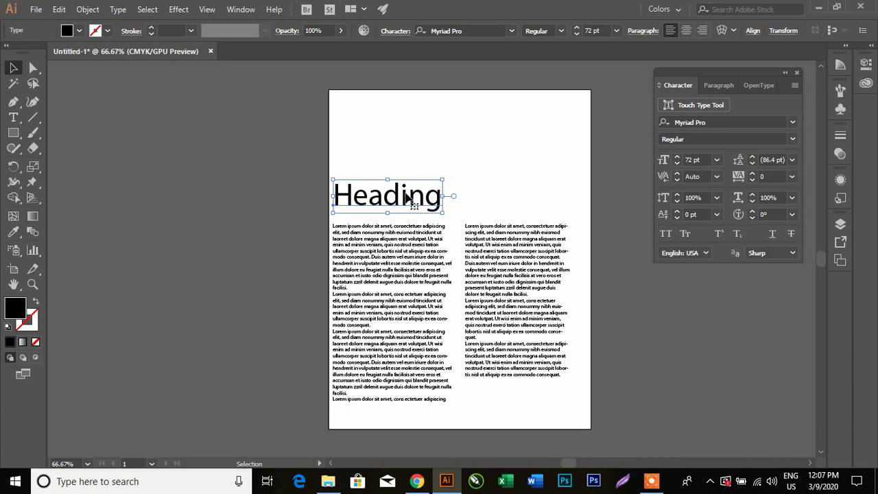
click(402, 240)
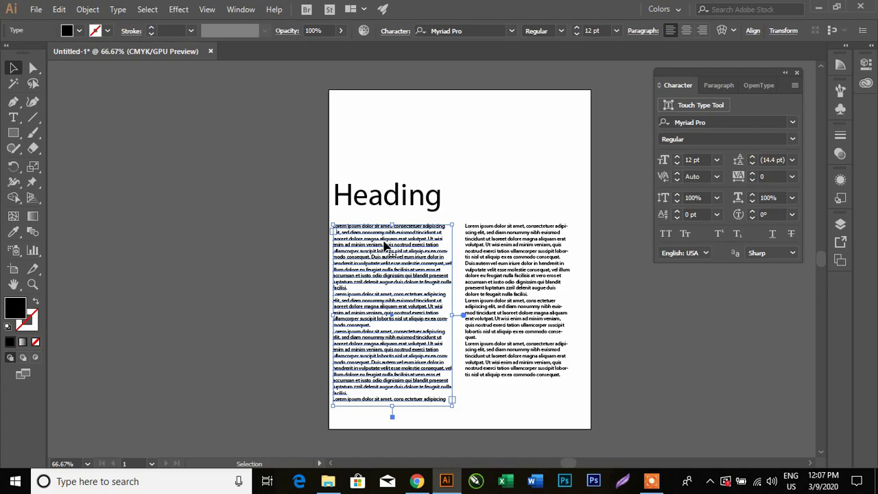
Enlarge the Heading to about 94 pt and apply the Bold style of Myriad Pro
ctrl+space+click(389, 245)
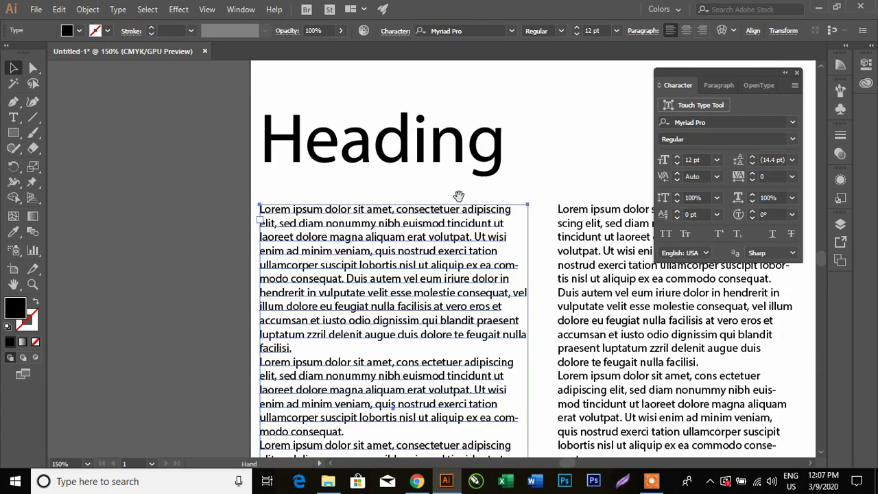
drag(458, 196, 389, 212)
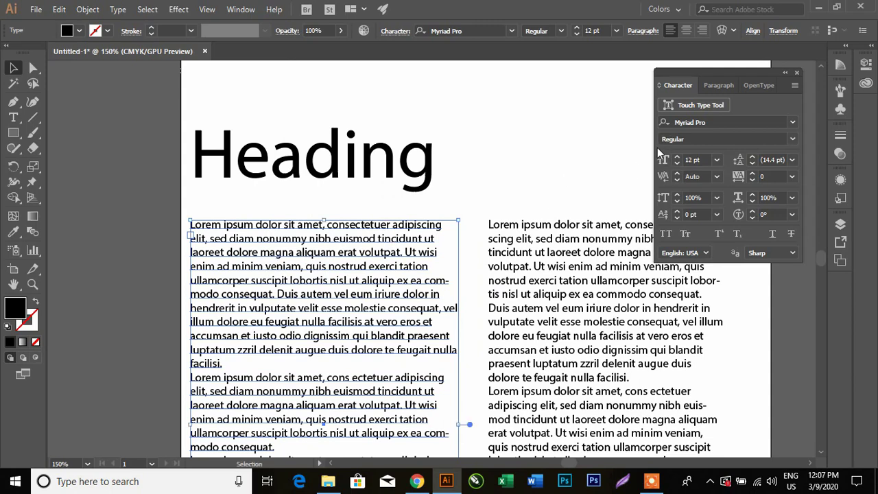
click(370, 157)
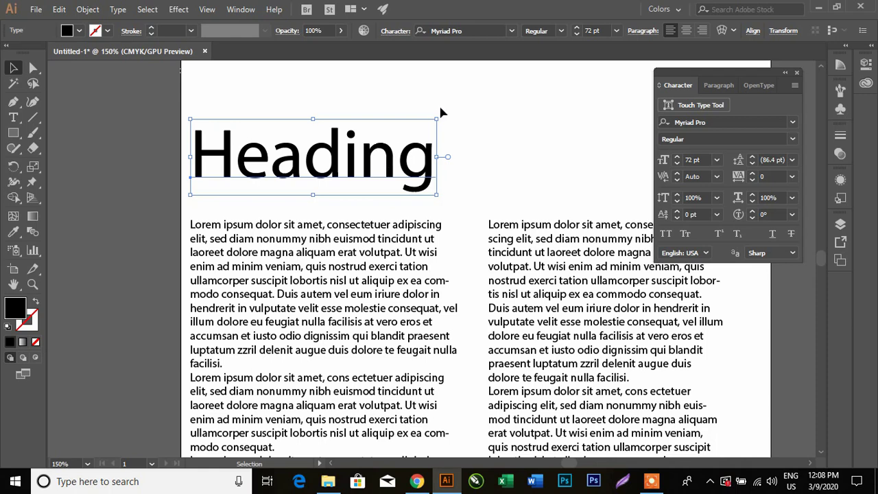
drag(437, 117, 514, 85)
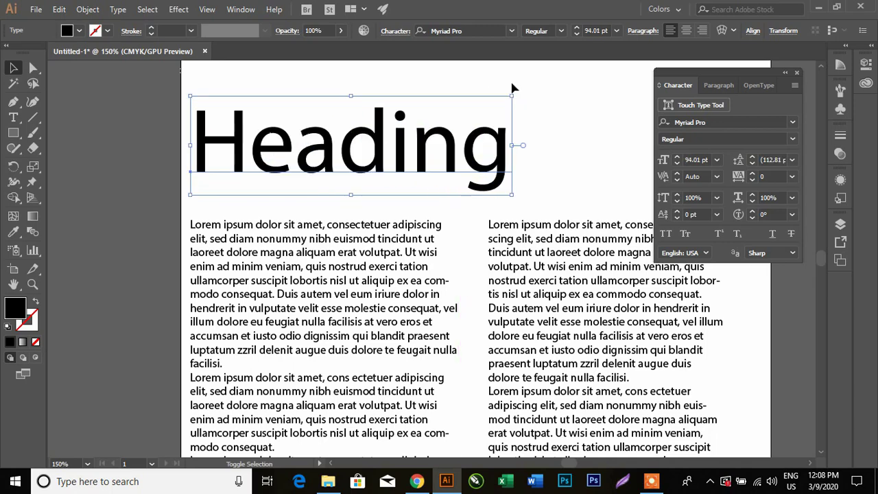
click(795, 139)
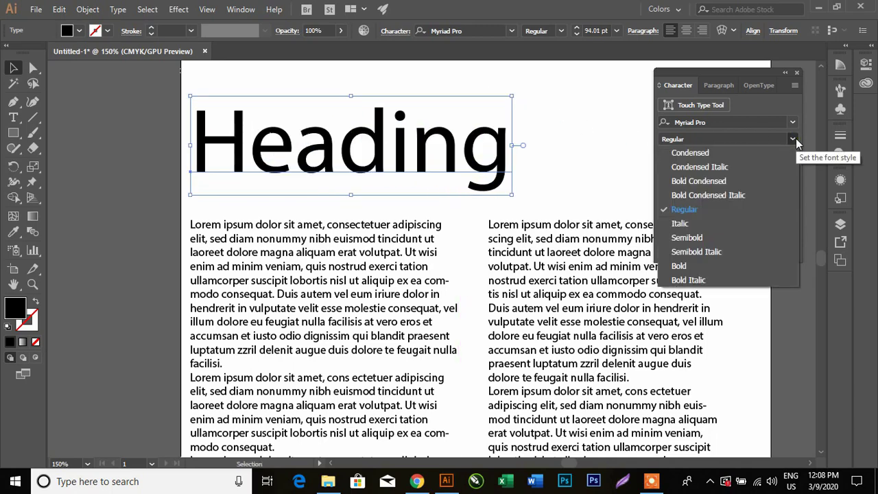
click(679, 266)
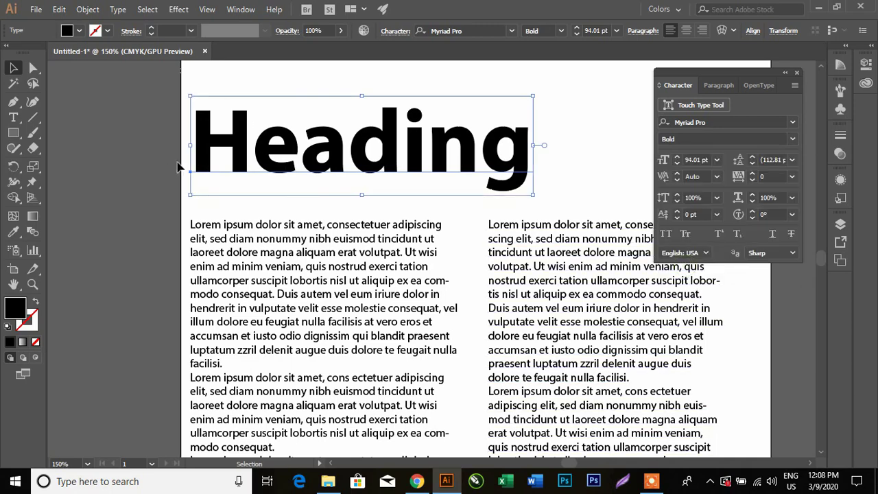
scroll(156, 150, down, 2)
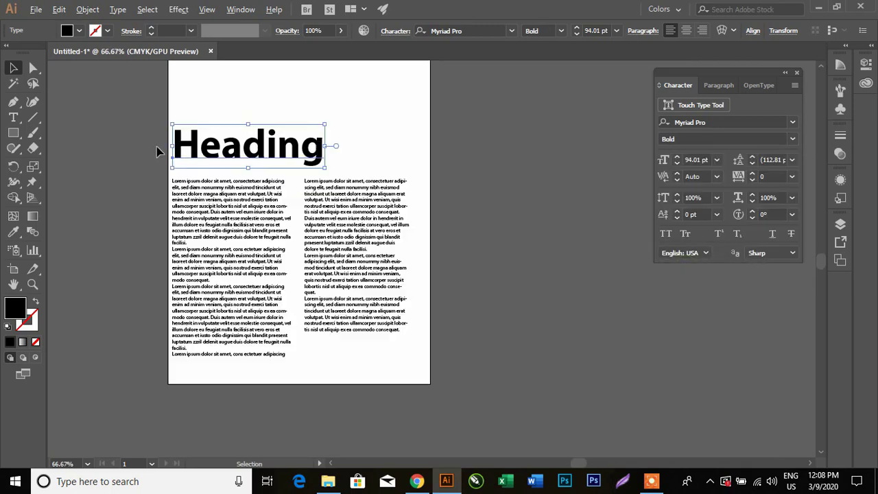
Move the Heading up to the top of the page
click(354, 148)
drag(505, 187, 504, 197)
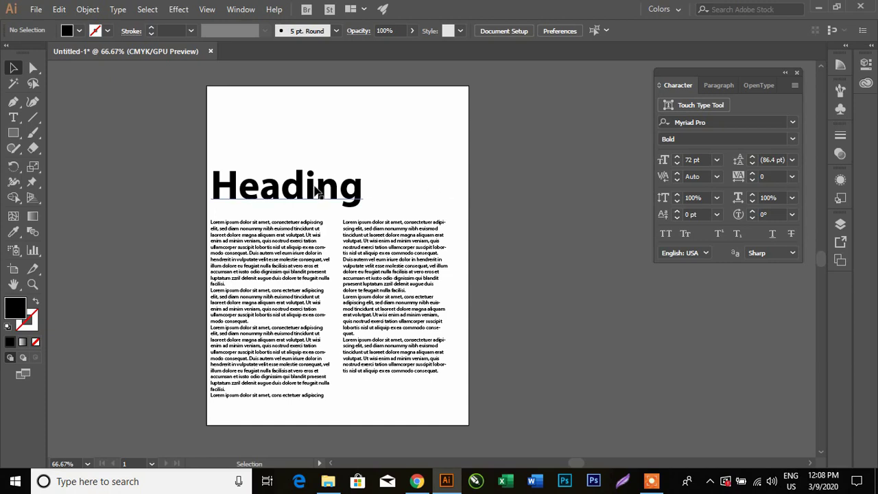
drag(313, 185, 316, 109)
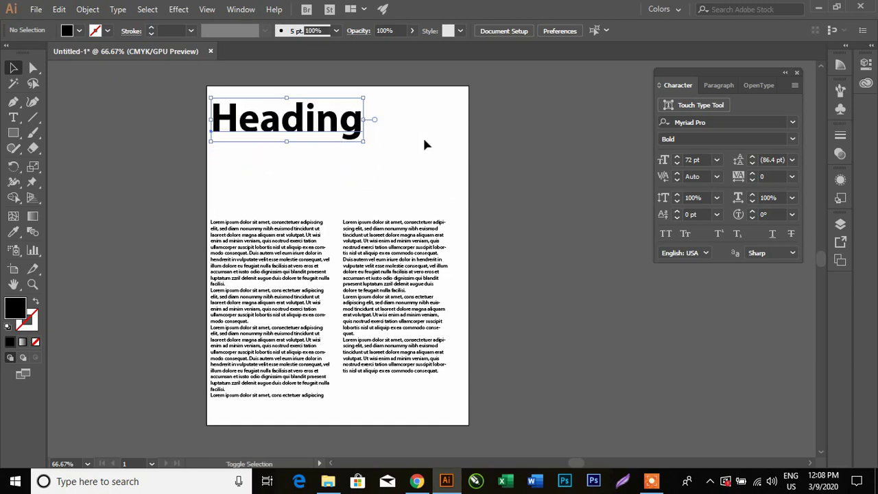
click(423, 137)
Duplicate the Heading below, retype it as 'Sub-Heading', and shrink it to about 58 pt
click(310, 124)
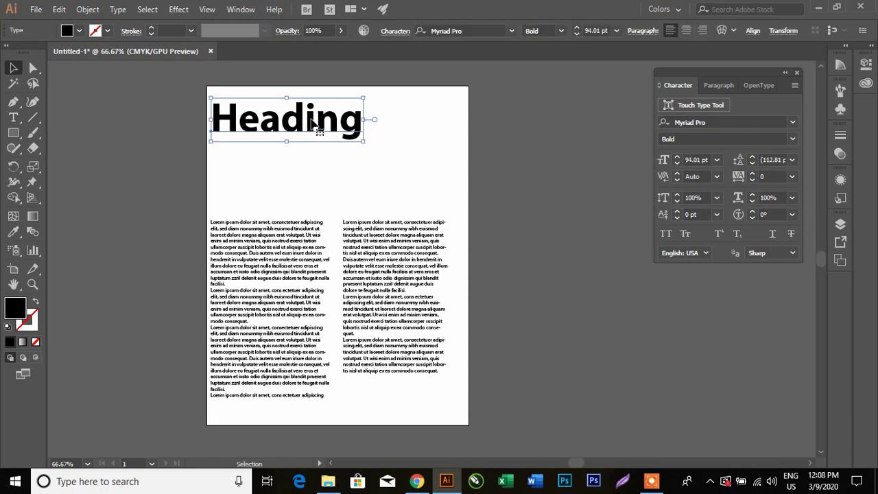
drag(312, 122, 310, 167)
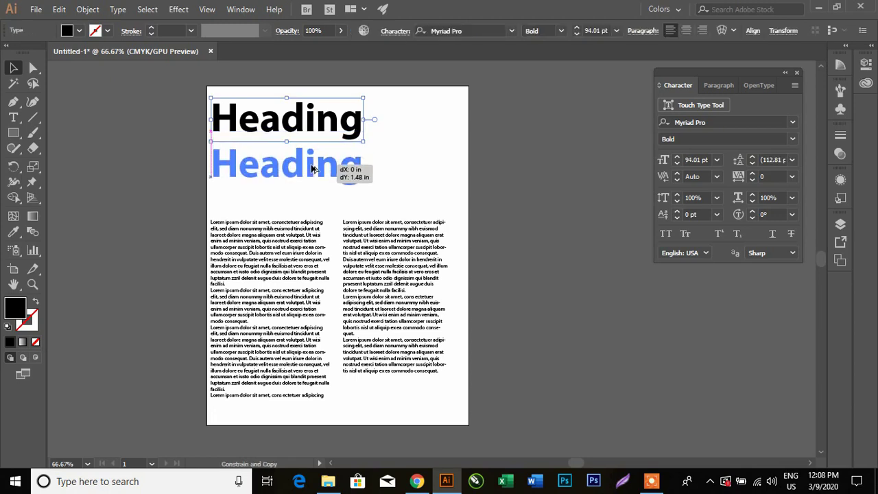
double_click(310, 165)
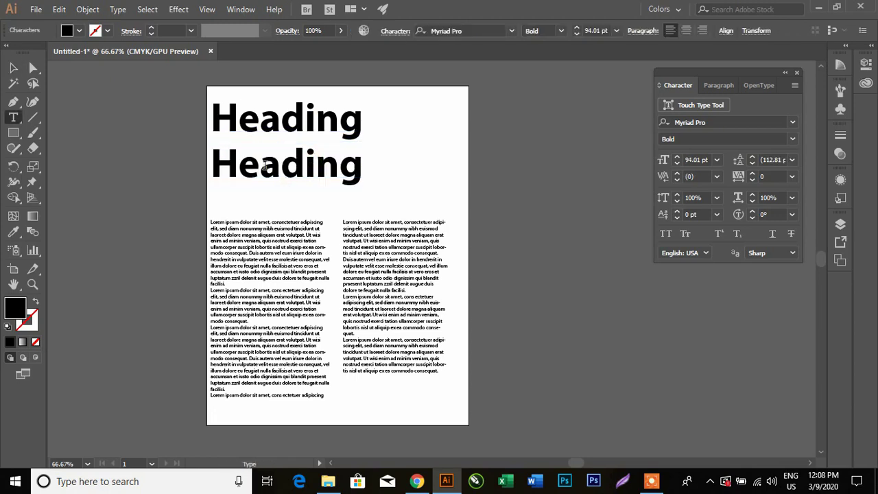
double_click(265, 164)
text(Su)
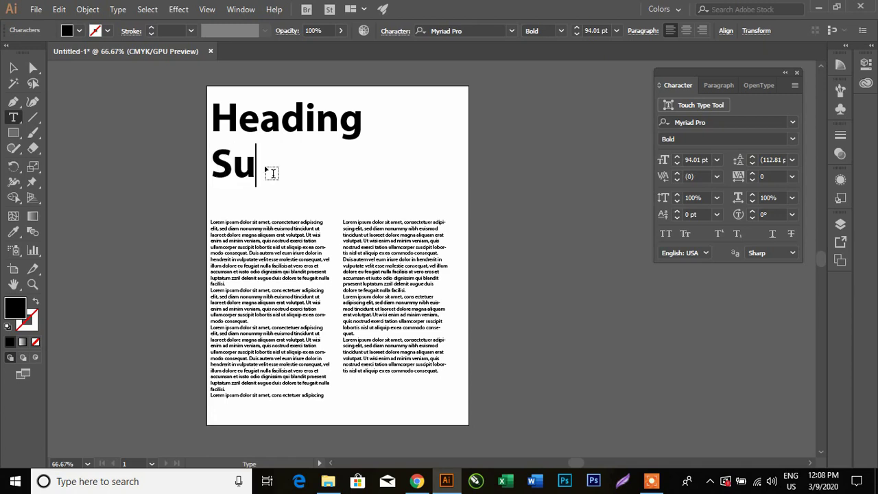
text(b-He)
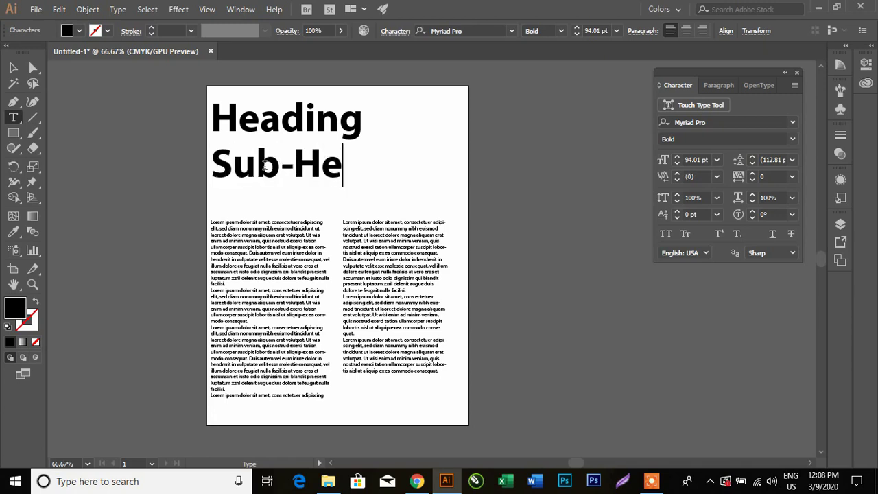
text(ading)
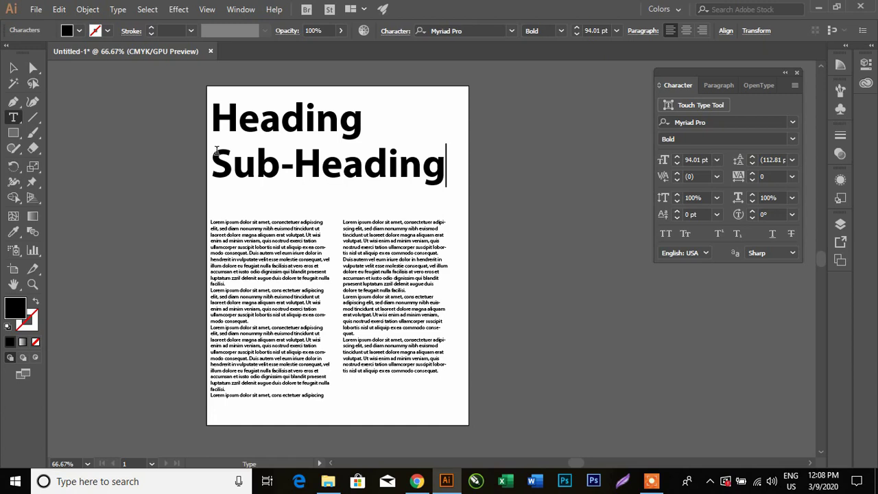
key(Escape)
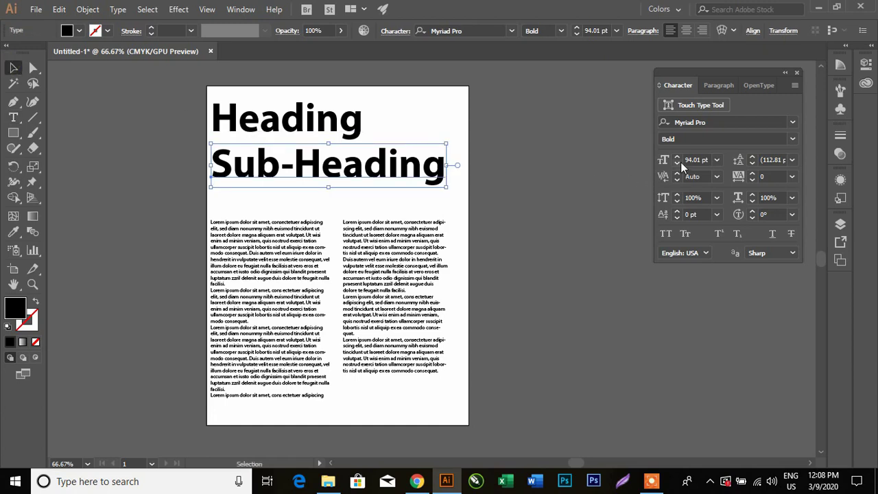
drag(446, 187, 369, 183)
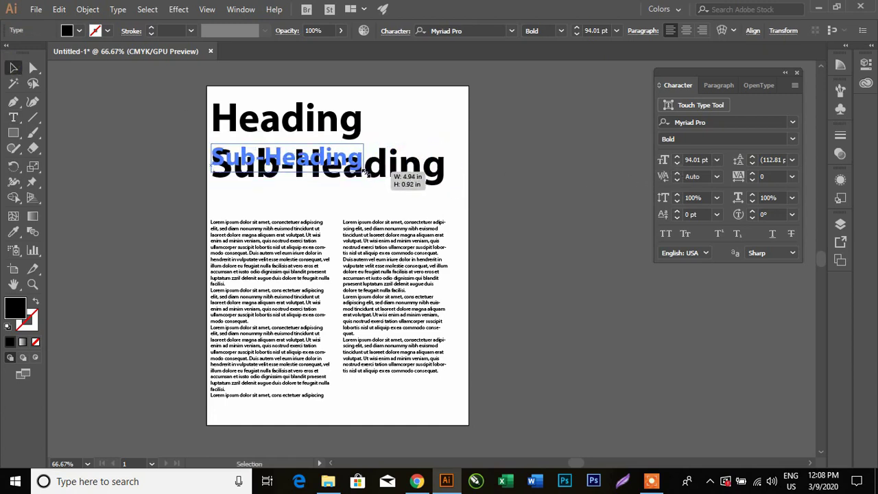
click(464, 184)
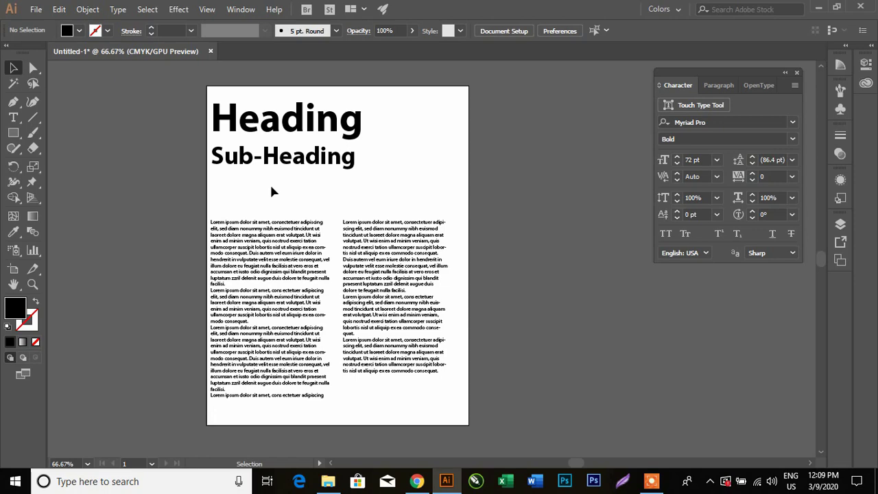
Switch to Chrome showing dafont's Script > Handwritten font listing
click(416, 480)
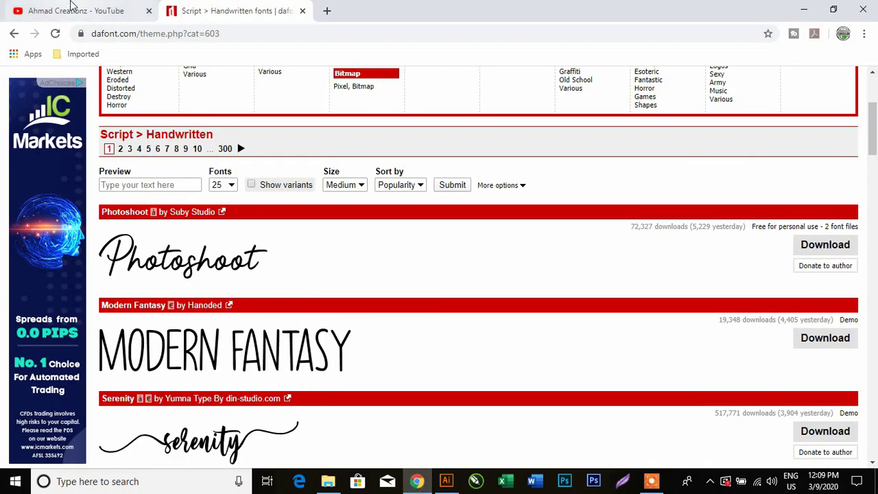
Go to the YouTube channel's videos page and scroll through its uploads
click(72, 8)
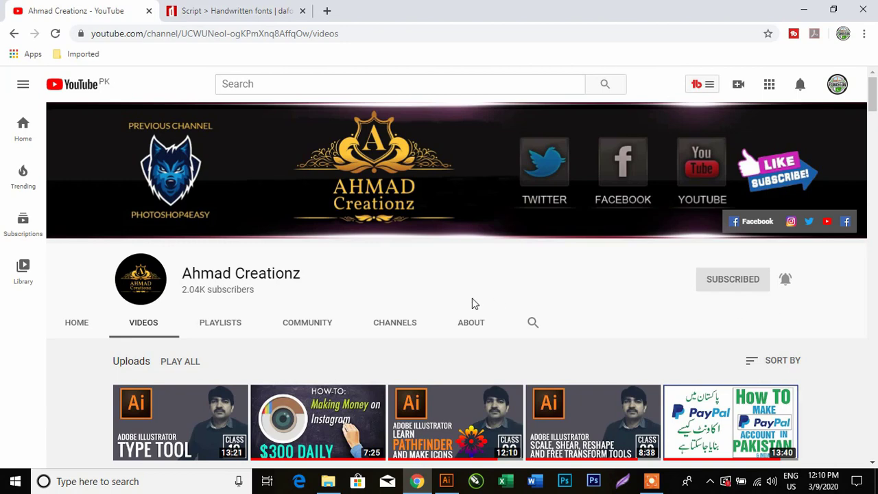
scroll(472, 303, down, 2)
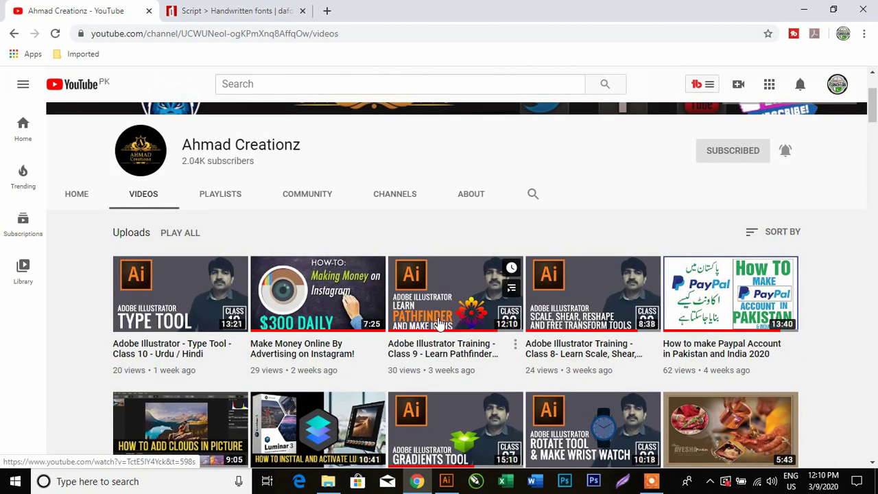
scroll(439, 323, up, 2)
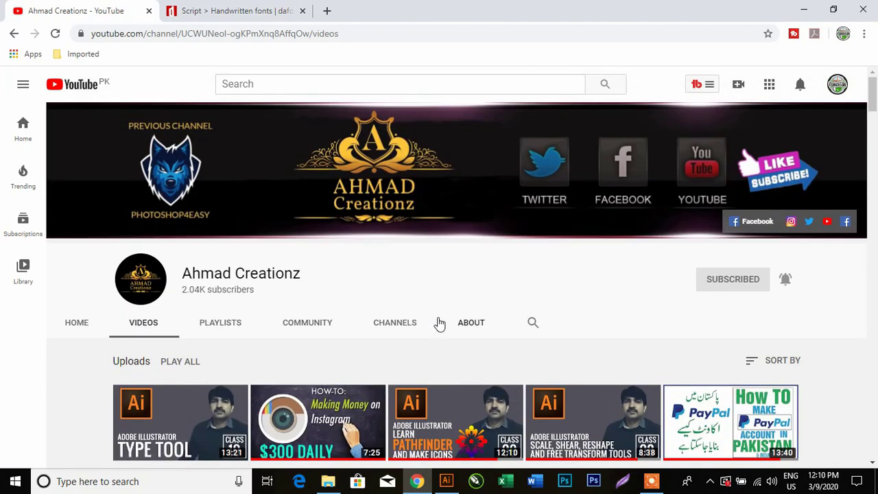